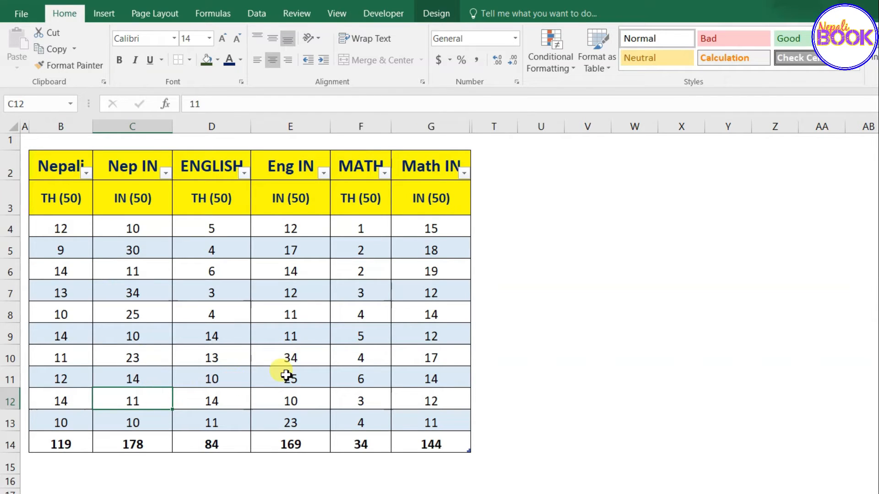
Create a Less Than highlight rule with threshold 17.5 for the Nepali, English and Math theory marks in rows 4 to 13.
{"action": "left_click", "coordinate": [55, 226]}
{"action": "left_click_drag", "start_coordinate": [55, 227], "coordinate": [67, 425]}
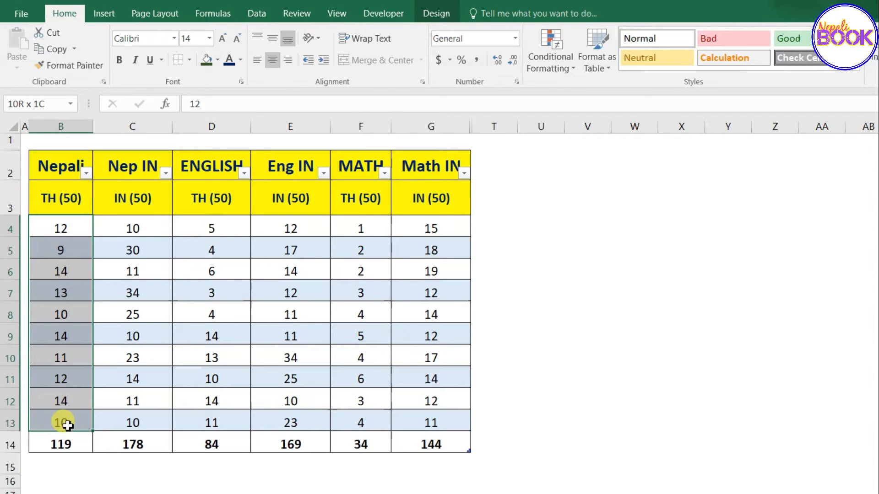
{"action": "left_click_drag", "start_coordinate": [226, 228], "coordinate": [232, 424]}
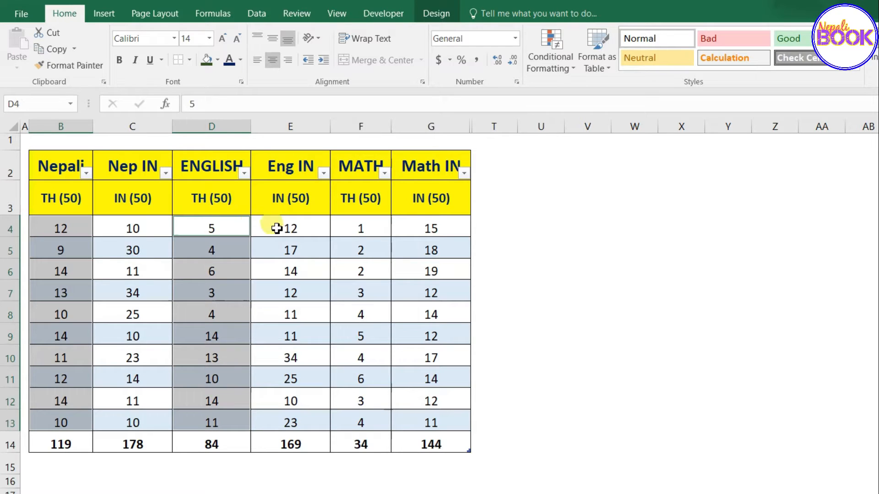
{"action": "left_click_drag", "start_coordinate": [360, 228], "coordinate": [368, 393]}
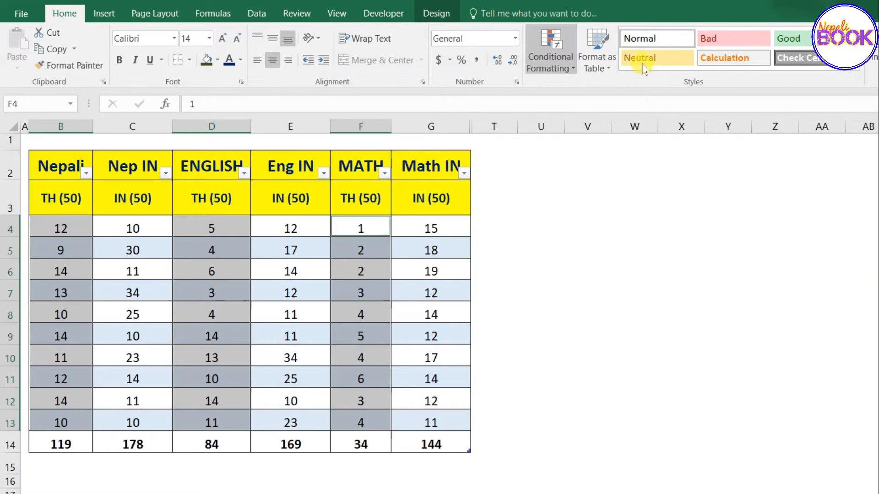
{"action": "left_click", "coordinate": [557, 71]}
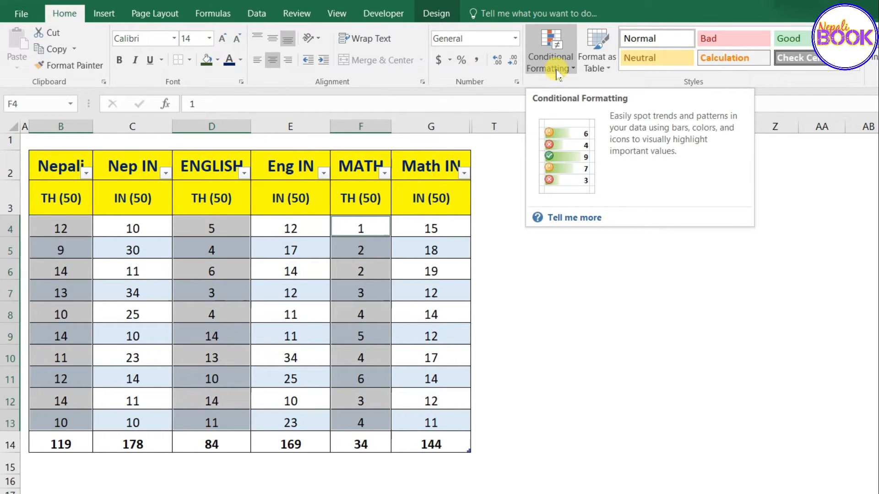
{"action": "left_click", "coordinate": [556, 72]}
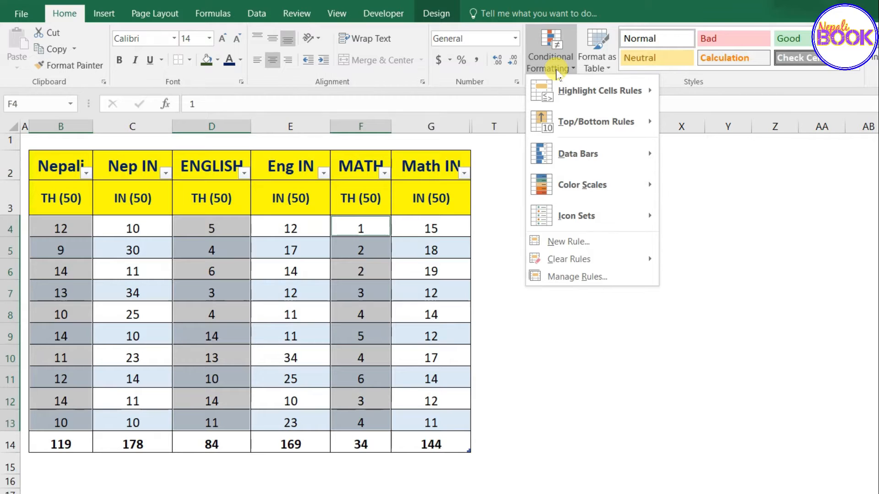
{"action": "mouse_move", "coordinate": [562, 94]}
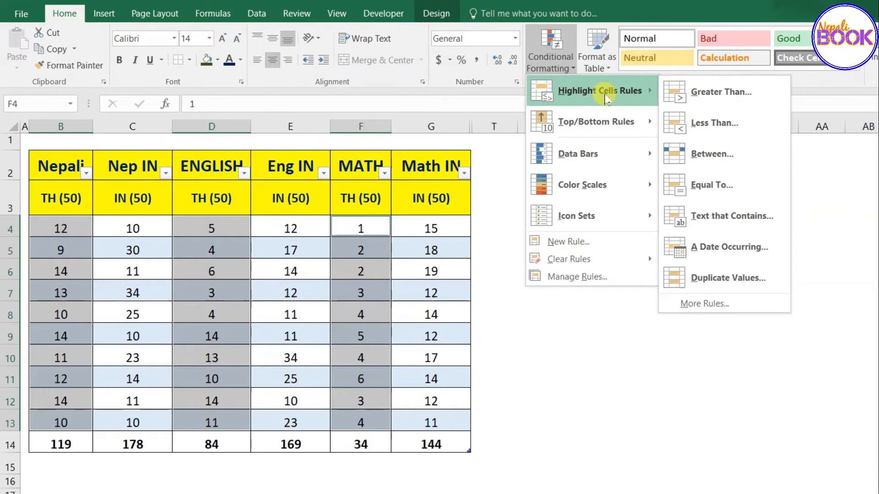
{"action": "left_click", "coordinate": [708, 124]}
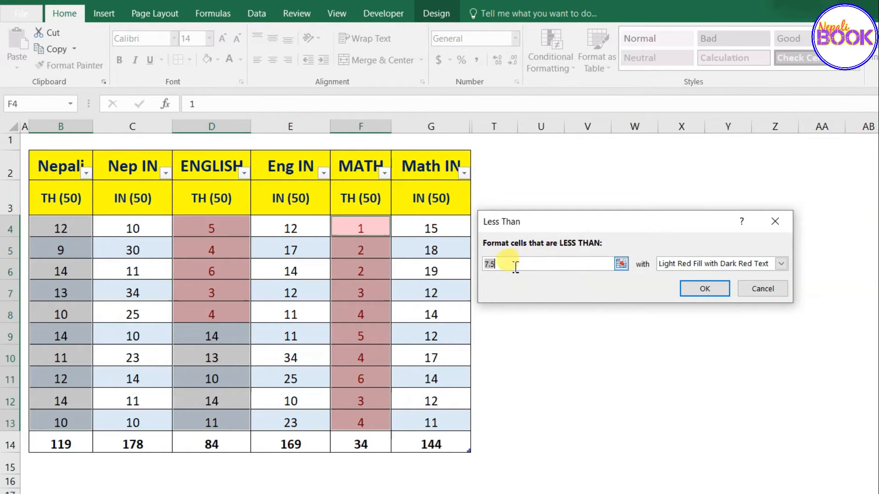
{"action": "type", "text": "17"}
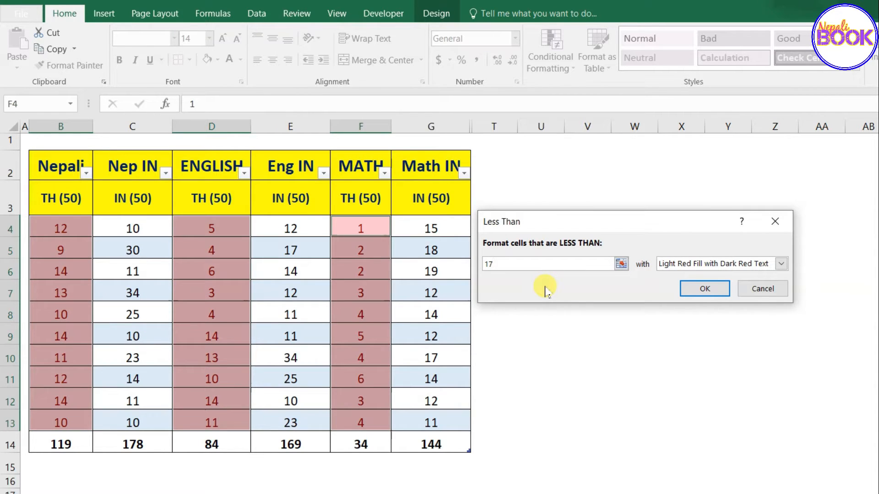
{"action": "type", "text": ".5"}
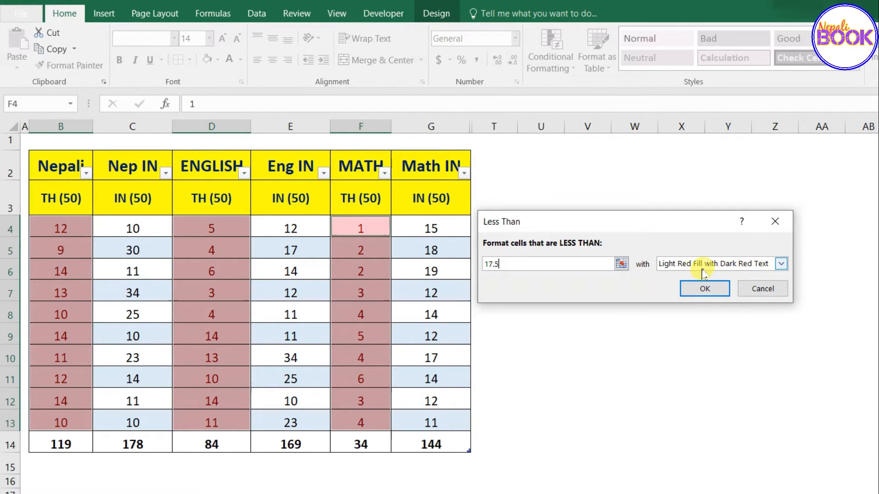
Try the Red Text format for the Less Than rule, and apply the rule with Light Red Fill with Dark Red Text.
{"action": "left_click", "coordinate": [783, 266]}
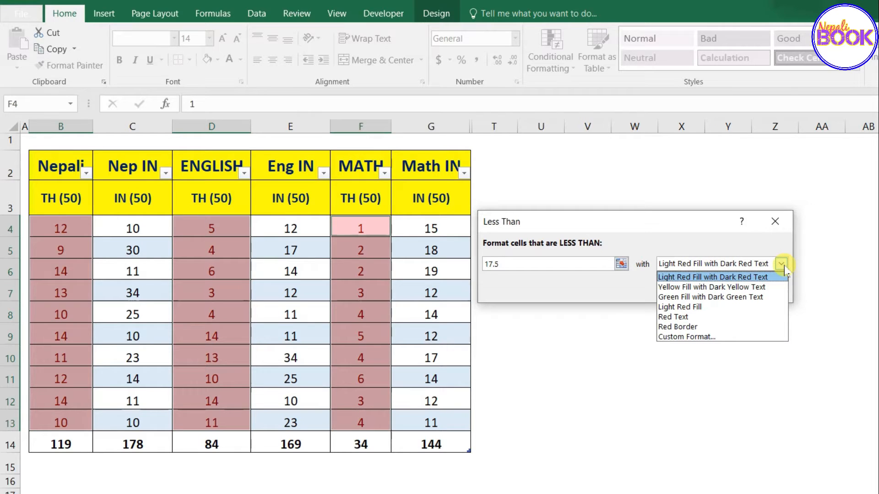
{"action": "left_click", "coordinate": [726, 317]}
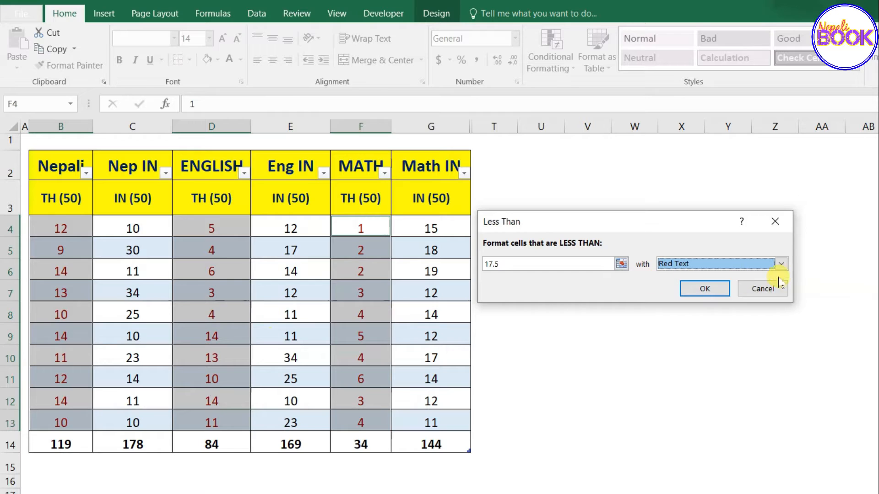
{"action": "left_click", "coordinate": [781, 264]}
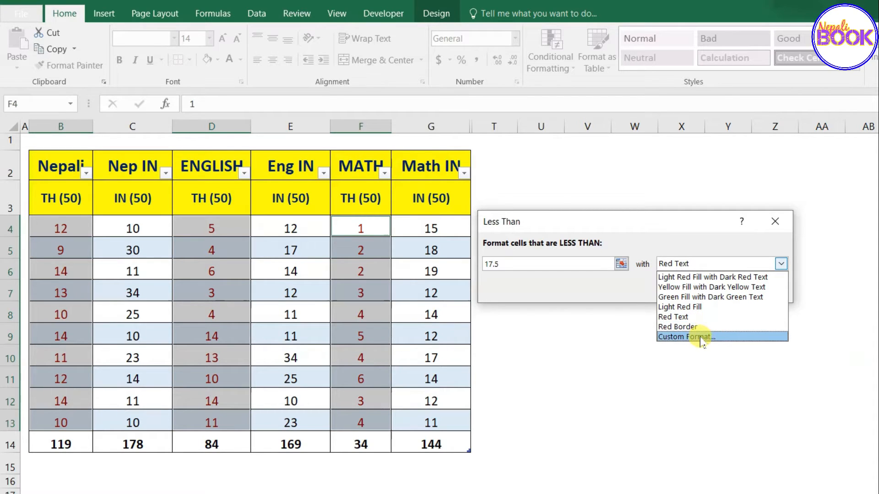
{"action": "left_click", "coordinate": [686, 278]}
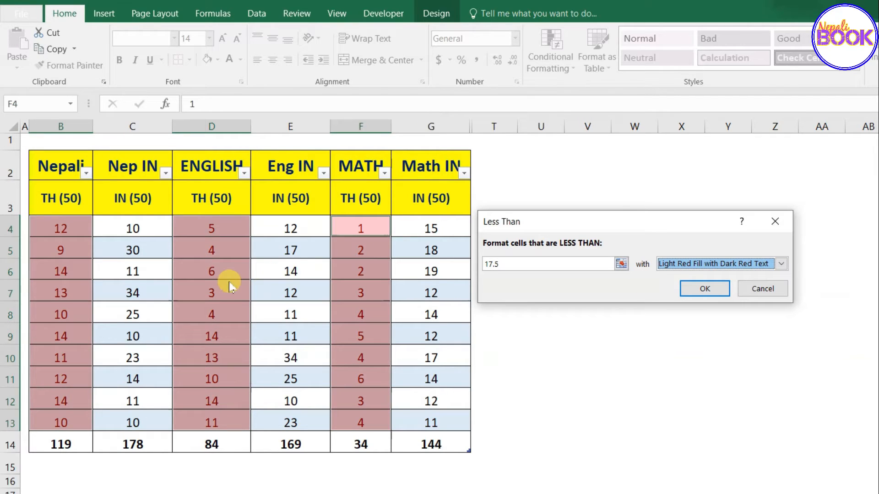
{"action": "left_click", "coordinate": [717, 290]}
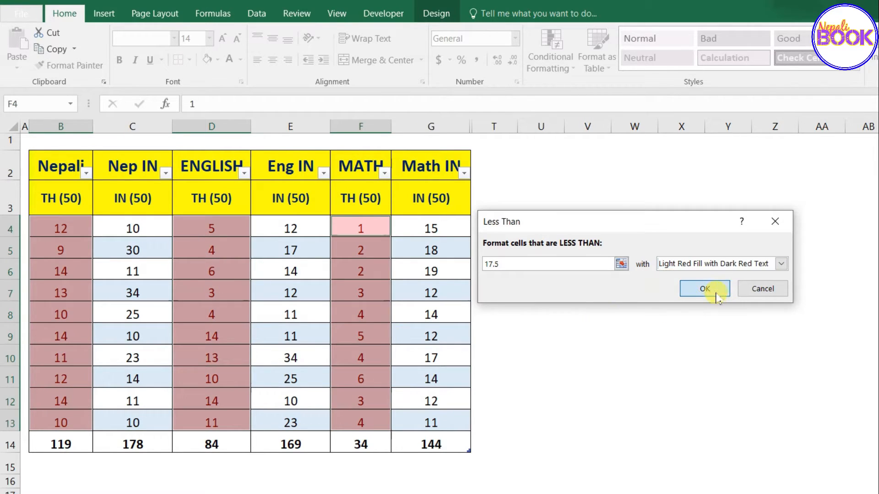
{"action": "left_click", "coordinate": [204, 269]}
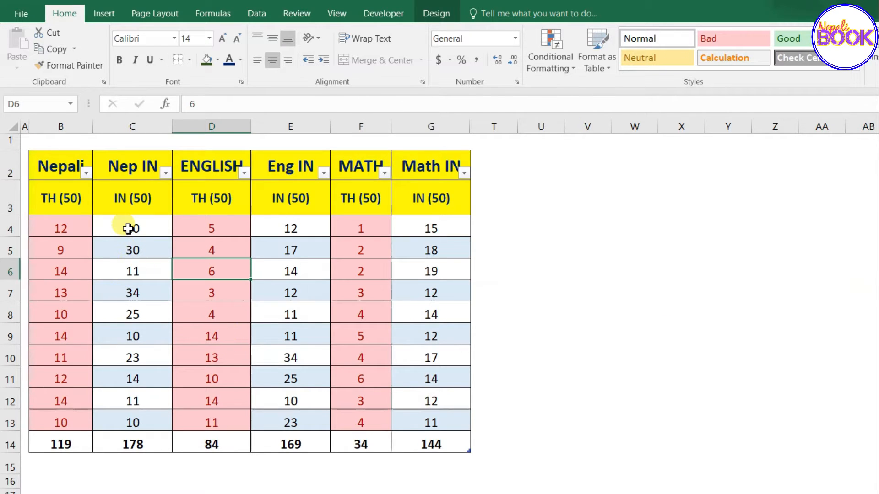
{"action": "left_click_drag", "start_coordinate": [129, 226], "coordinate": [139, 420]}
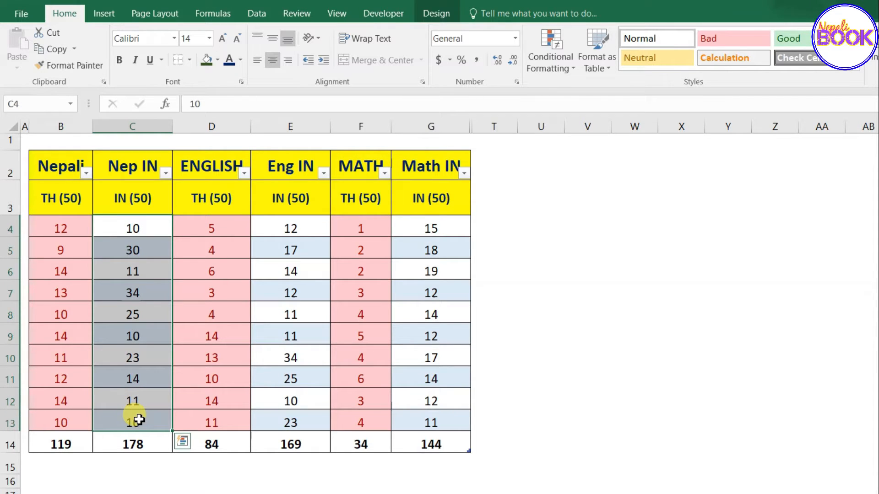
{"action": "left_click", "coordinate": [137, 253]}
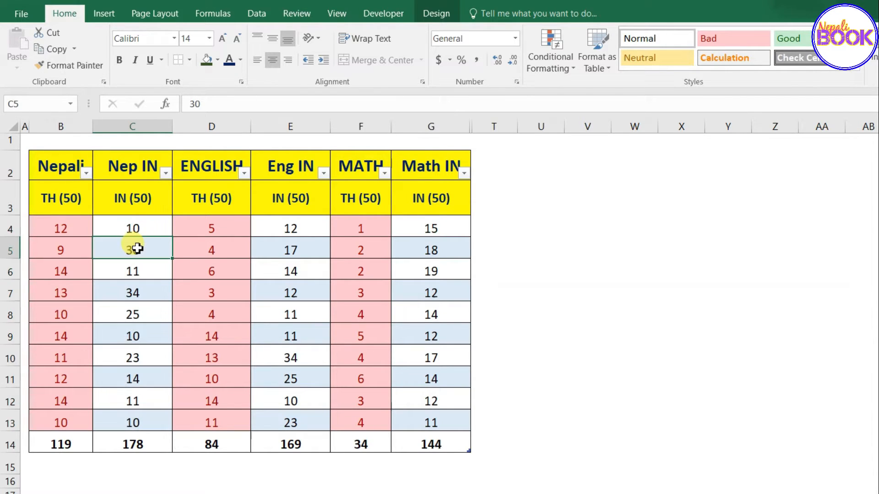
{"action": "left_click_drag", "start_coordinate": [138, 231], "coordinate": [147, 417]}
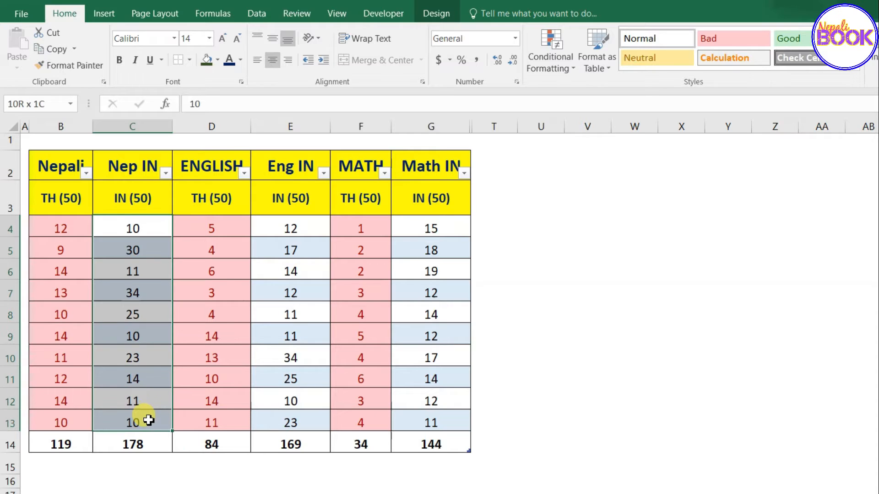
{"action": "left_click_drag", "start_coordinate": [270, 236], "coordinate": [280, 413]}
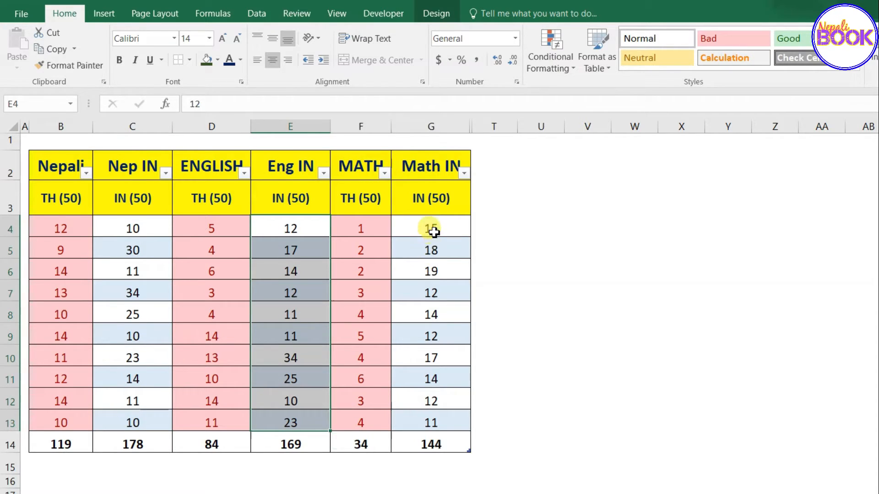
{"action": "left_click_drag", "start_coordinate": [433, 232], "coordinate": [446, 423]}
{"action": "left_click", "coordinate": [435, 335]}
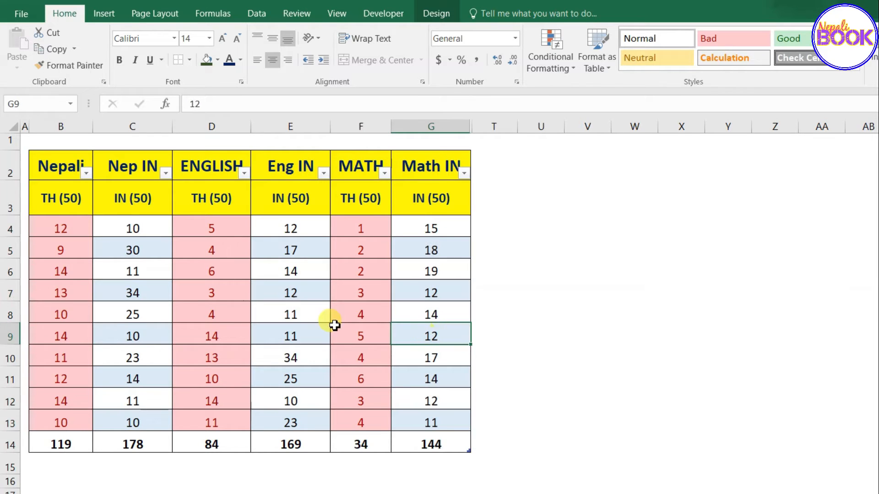
{"action": "left_click_drag", "start_coordinate": [131, 228], "coordinate": [138, 418]}
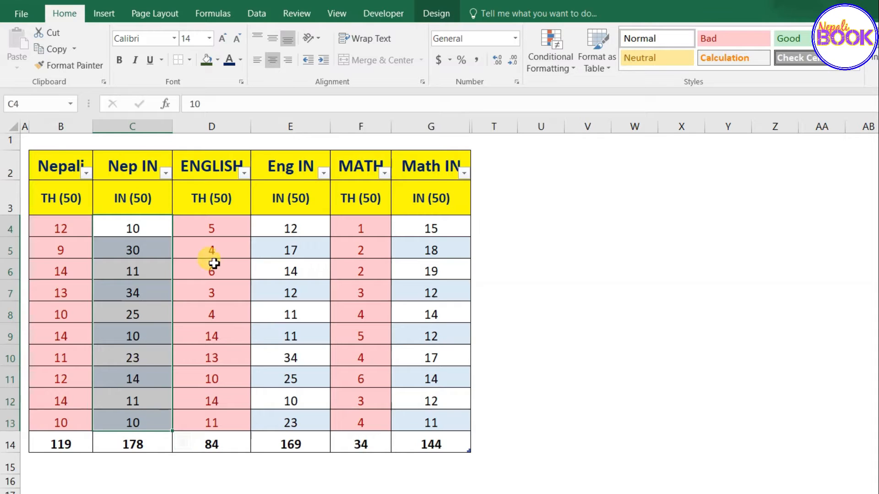
{"action": "left_click_drag", "start_coordinate": [291, 228], "coordinate": [306, 413]}
{"action": "left_click_drag", "start_coordinate": [418, 234], "coordinate": [446, 413]}
{"action": "left_click", "coordinate": [398, 330]}
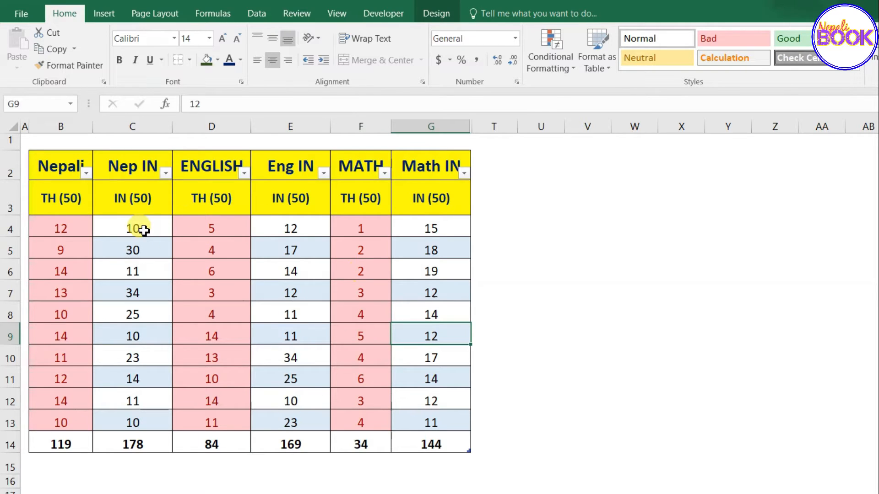
Create a Greater Than highlight rule with threshold 50 for the Nep IN, Eng IN and Math IN marks in rows 4 to 13.
{"action": "left_click_drag", "start_coordinate": [144, 230], "coordinate": [143, 426]}
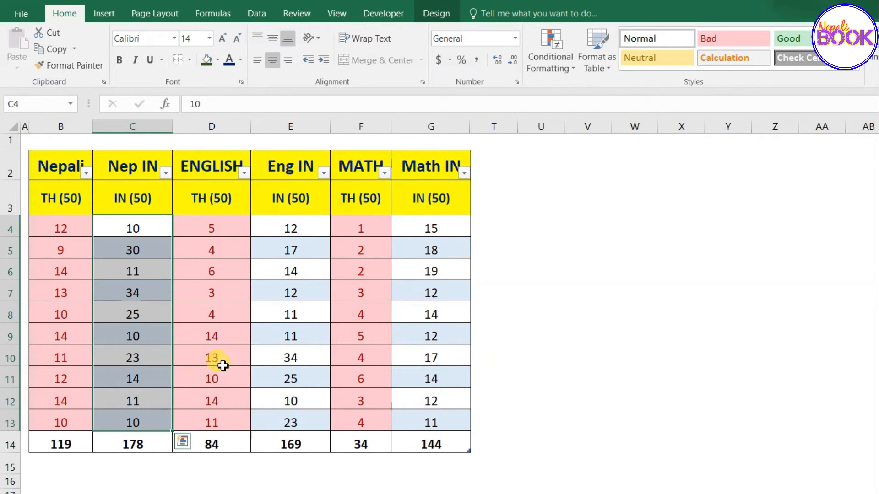
{"action": "left_click_drag", "start_coordinate": [292, 241], "coordinate": [291, 423]}
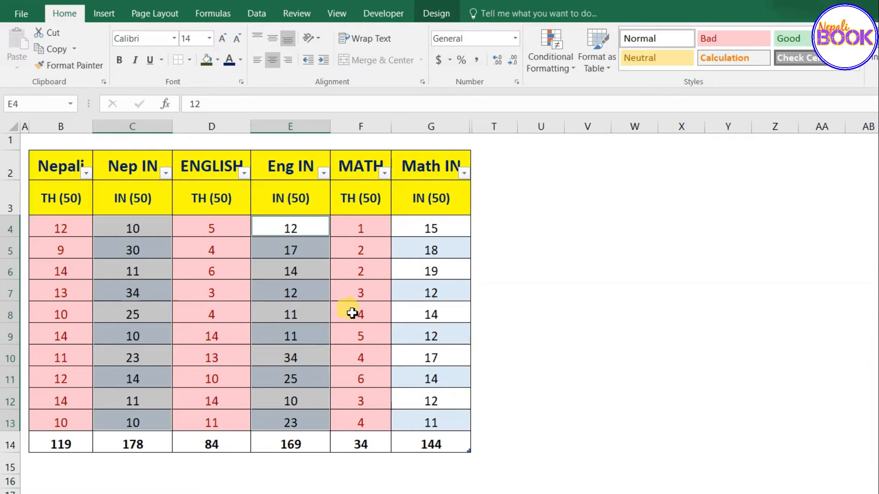
{"action": "left_click", "coordinate": [409, 228], "text": "ctrl"}
{"action": "left_click_drag", "start_coordinate": [408, 228], "coordinate": [425, 414]}
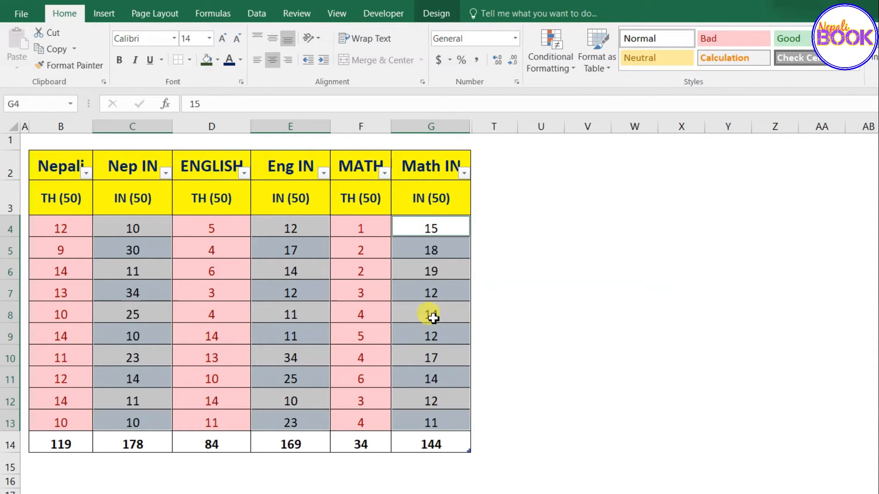
{"action": "left_click", "coordinate": [559, 67]}
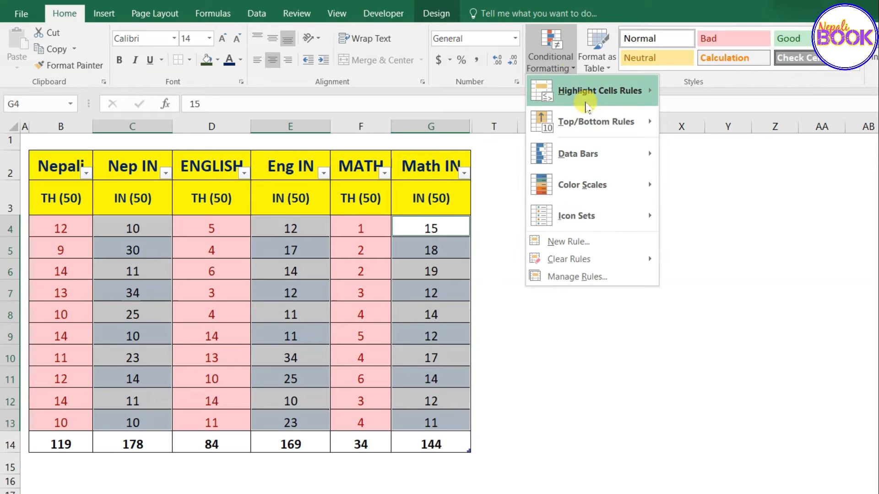
{"action": "mouse_move", "coordinate": [599, 94]}
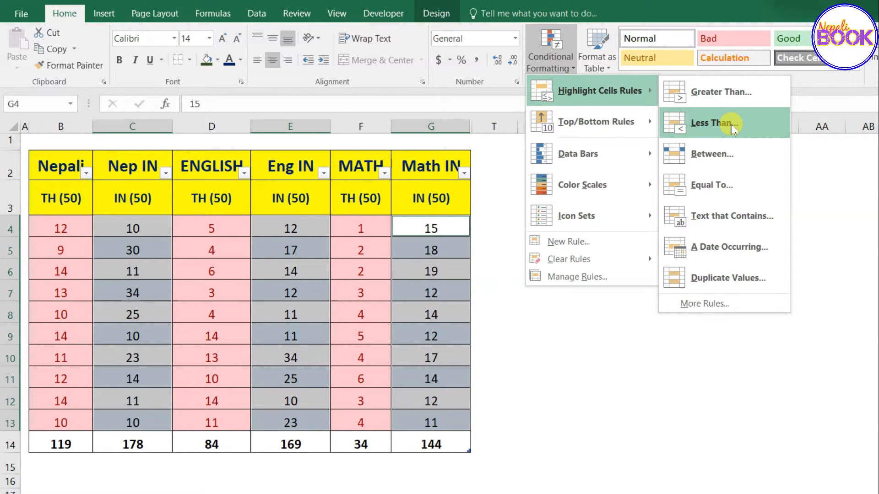
{"action": "left_click", "coordinate": [732, 96]}
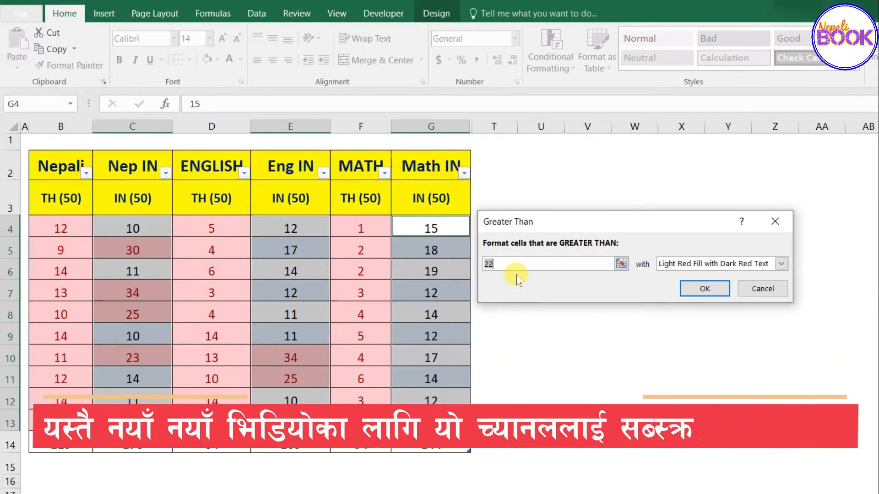
{"action": "type", "text": "50"}
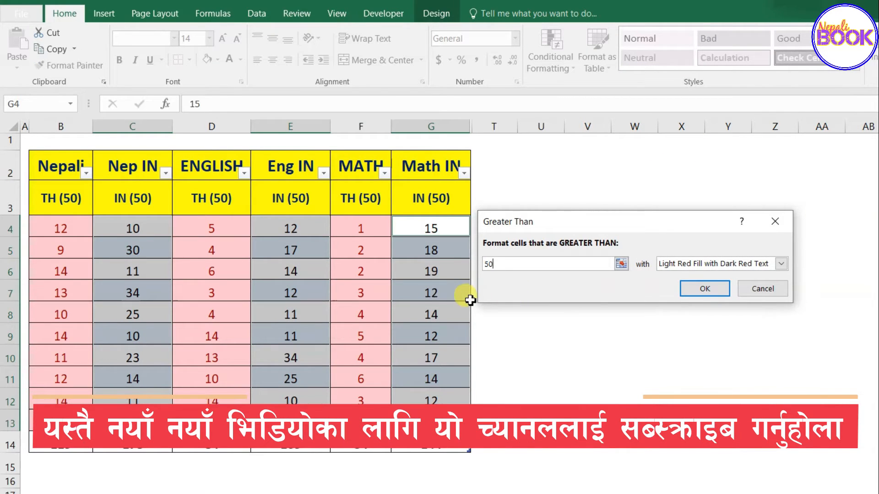
Format the Greater Than matches with Yellow Fill with Dark Yellow Text and apply the rule.
{"action": "left_click", "coordinate": [780, 265]}
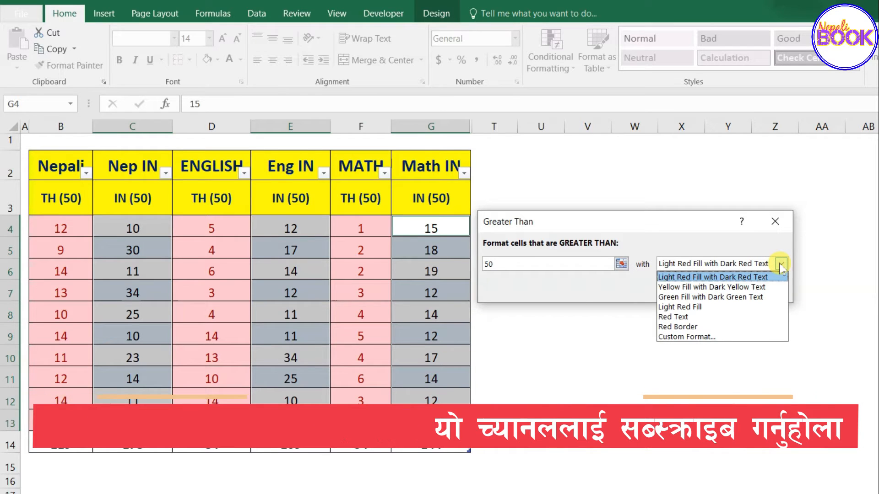
{"action": "left_click", "coordinate": [722, 289]}
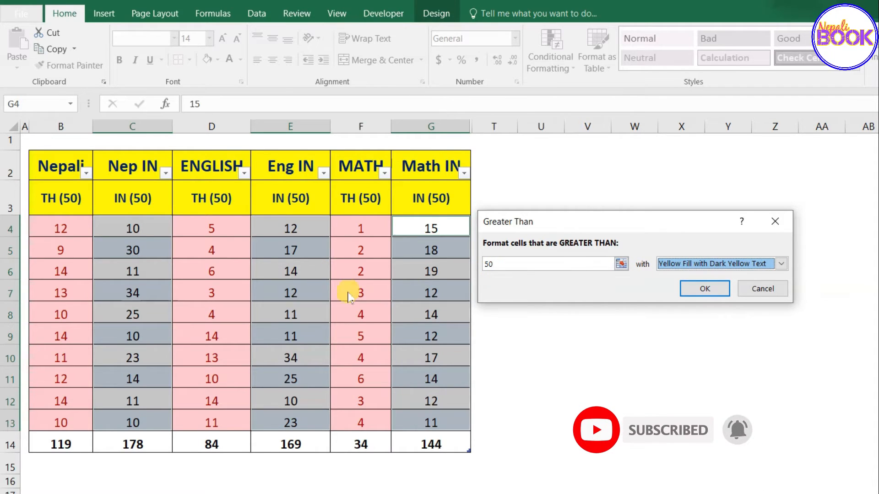
{"action": "left_click", "coordinate": [702, 291]}
Test the Greater Than rule by setting the Math IN mark in cell G8 to 51.
{"action": "left_click", "coordinate": [457, 314]}
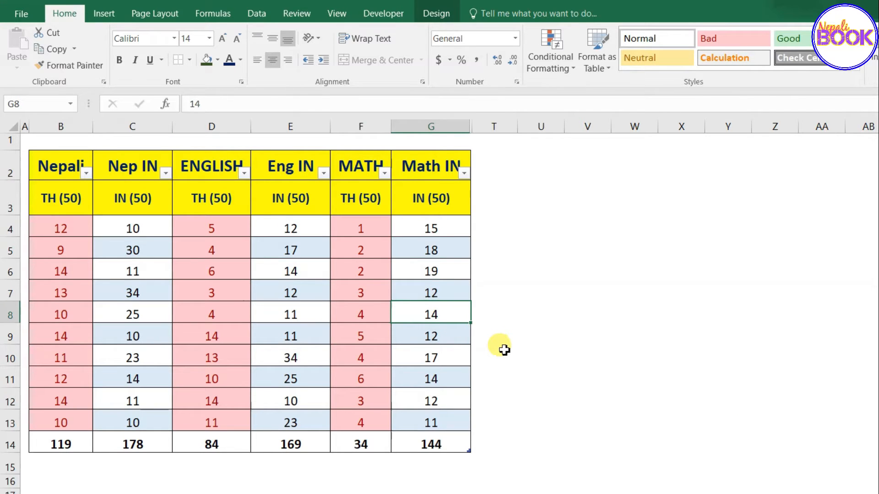
{"action": "type", "text": "50"}
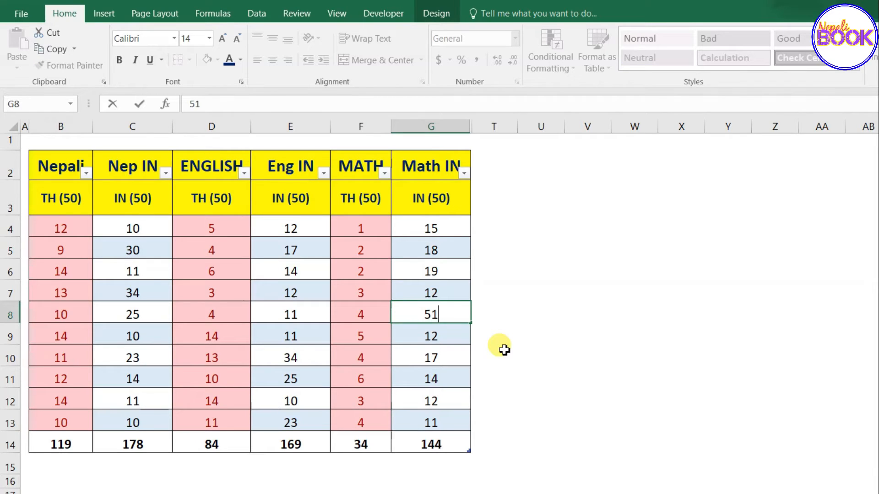
{"action": "key", "text": "Return"}
{"action": "left_click", "coordinate": [420, 314]}
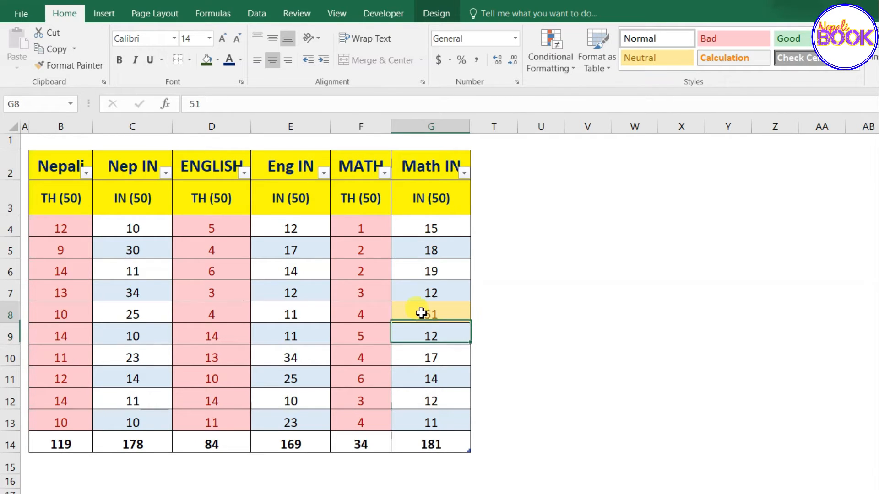
{"action": "left_click", "coordinate": [431, 233]}
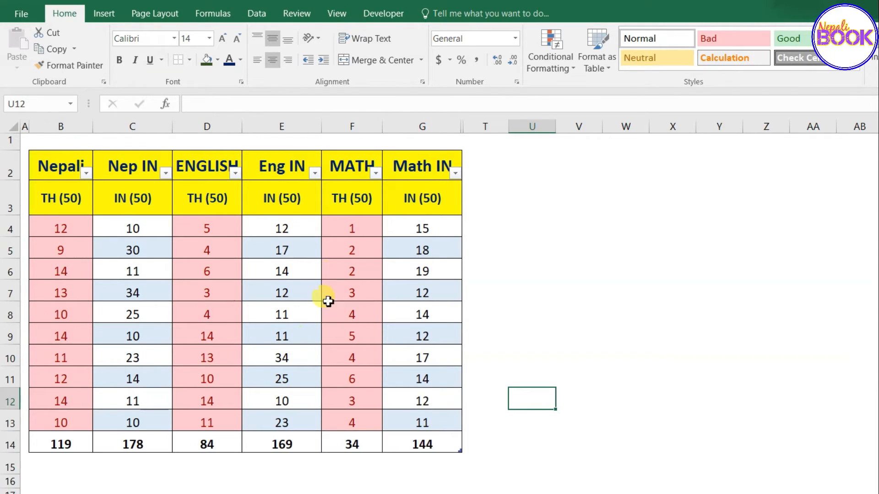
{"action": "left_click_drag", "start_coordinate": [79, 219], "coordinate": [65, 399]}
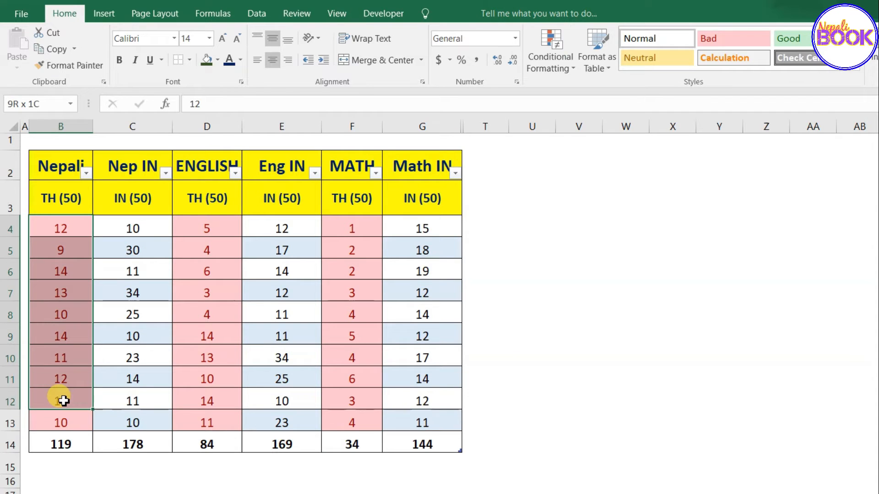
{"action": "left_click", "coordinate": [221, 235]}
{"action": "left_click_drag", "start_coordinate": [221, 235], "coordinate": [201, 420]}
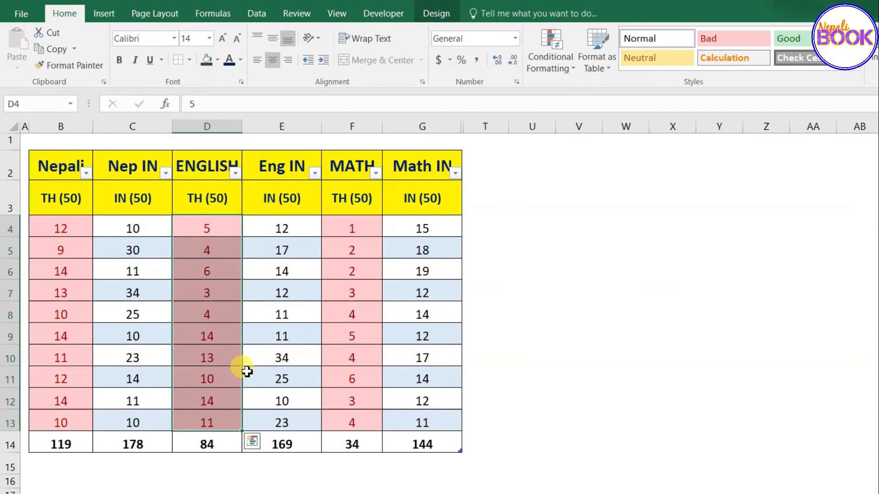
{"action": "left_click", "coordinate": [353, 224]}
{"action": "left_click_drag", "start_coordinate": [353, 226], "coordinate": [342, 425]}
{"action": "left_click", "coordinate": [349, 383]}
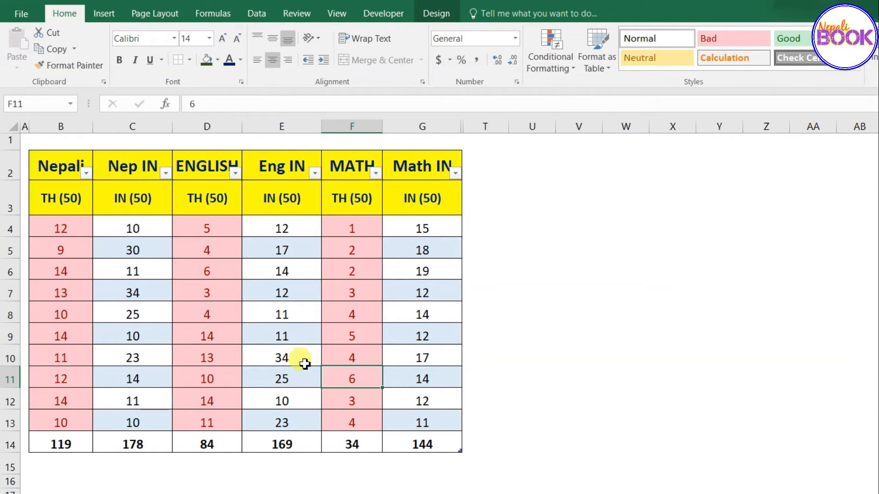
Enter 5 in the empty cell U4 beside the marks table, and replace it with 10.
{"action": "left_click", "coordinate": [531, 227]}
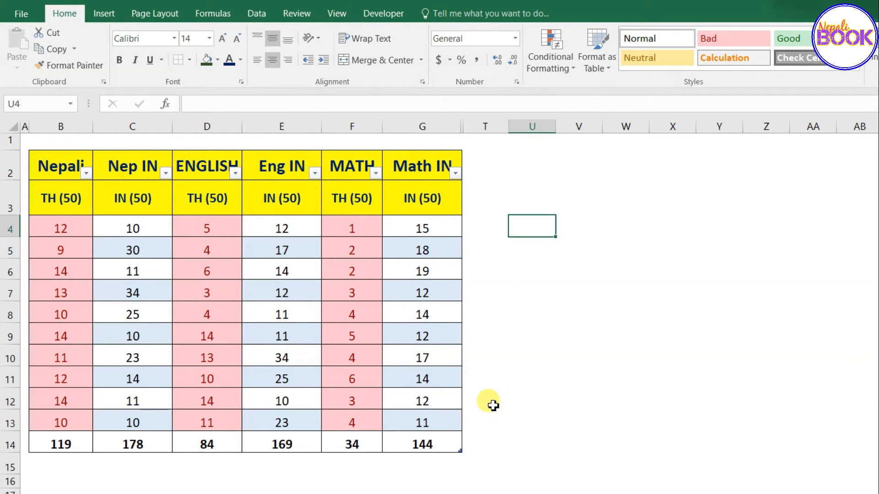
{"action": "type", "text": "5"}
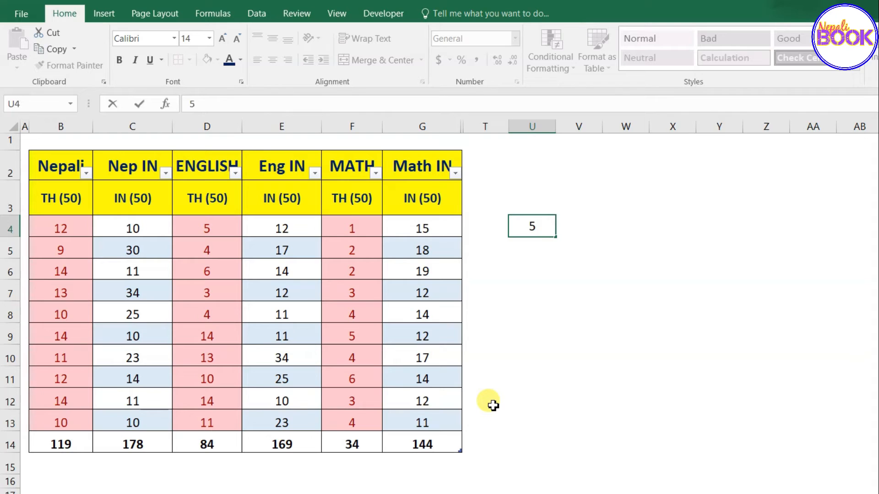
{"action": "key", "text": "Return"}
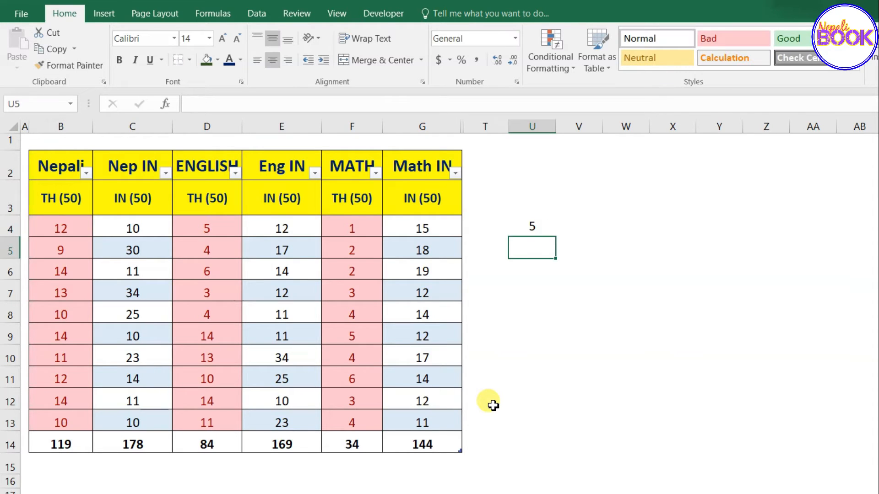
{"action": "left_click", "coordinate": [550, 219]}
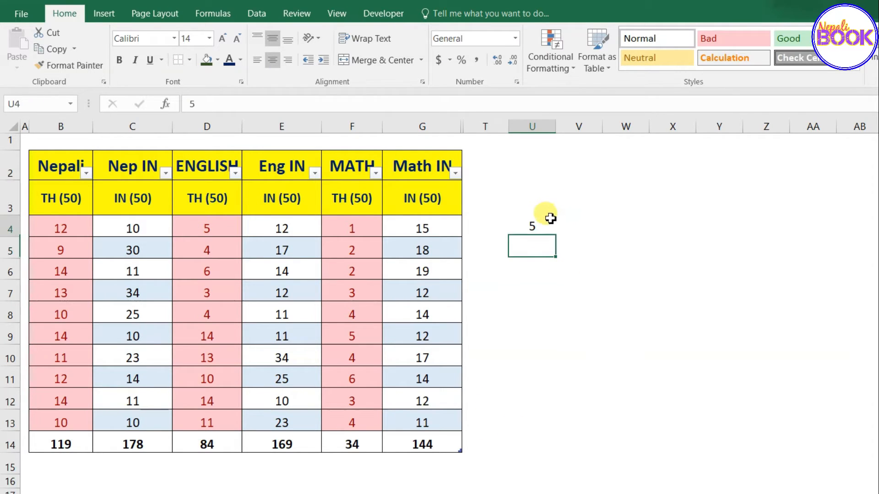
{"action": "type", "text": "10"}
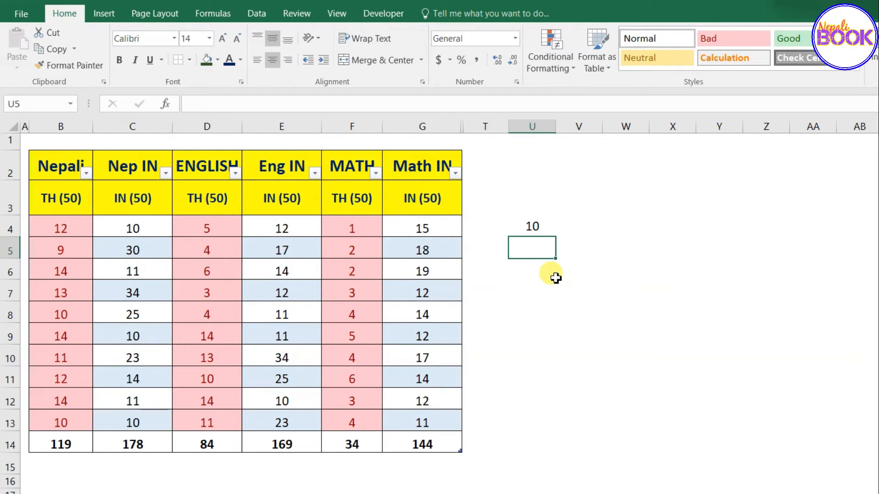
Set cell U4 to 15 and copy that cell.
{"action": "double_click", "coordinate": [528, 226]}
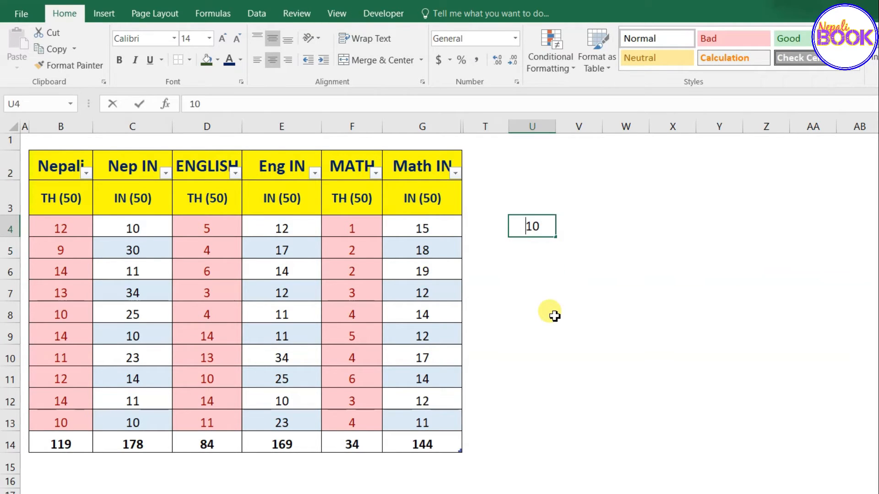
{"action": "type", "text": "15"}
{"action": "key", "text": "Return"}
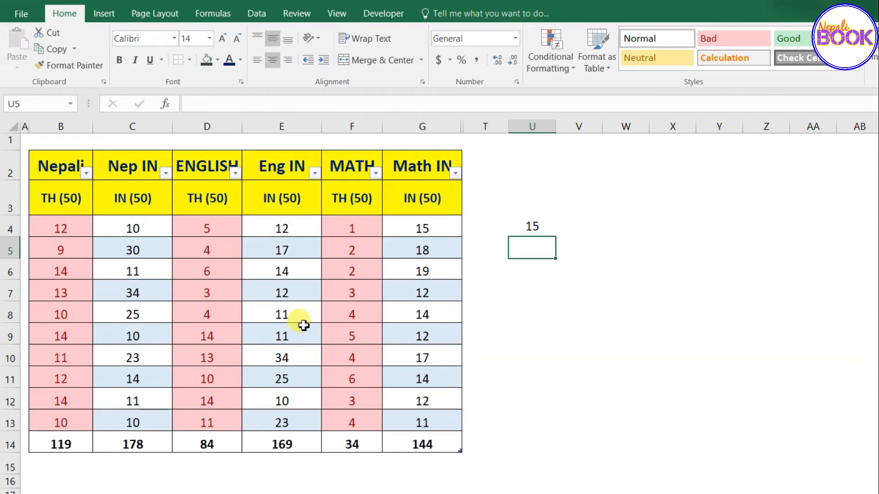
{"action": "left_click", "coordinate": [527, 224]}
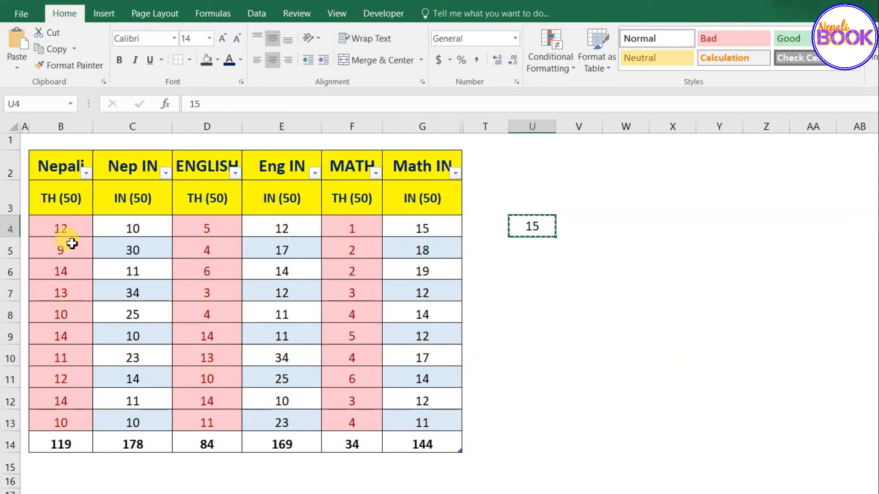
Add the copied value to the Nepali, English and Math TH marks in rows 4 to 13, using Paste Special with the Add operation.
{"action": "left_click_drag", "start_coordinate": [71, 224], "coordinate": [71, 422]}
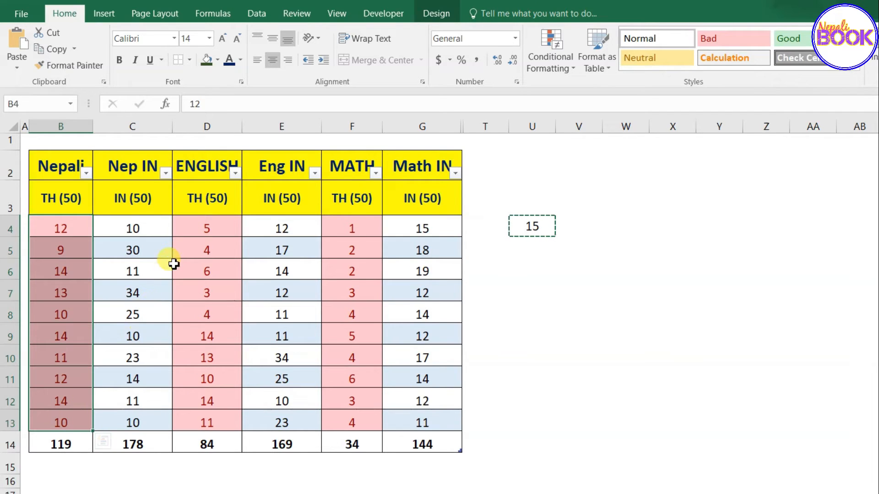
{"action": "left_click_drag", "start_coordinate": [195, 229], "coordinate": [196, 413], "text": "ctrl"}
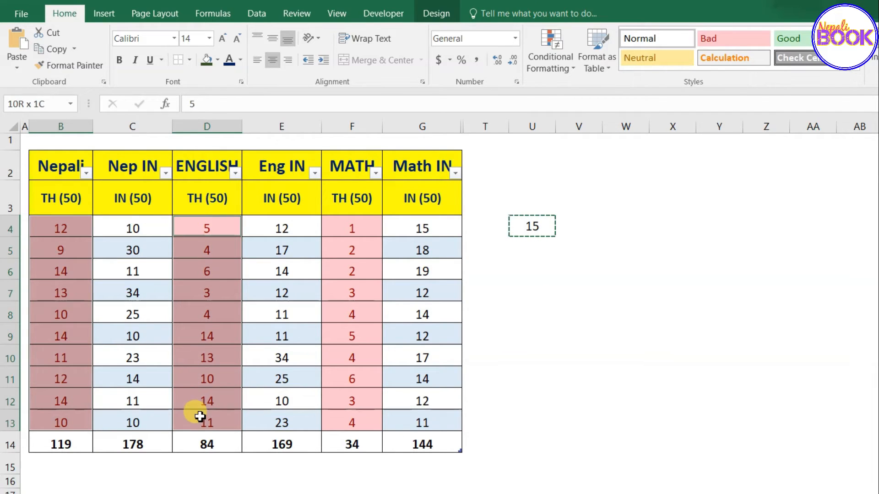
{"action": "left_click_drag", "start_coordinate": [358, 227], "coordinate": [349, 414], "text": "ctrl"}
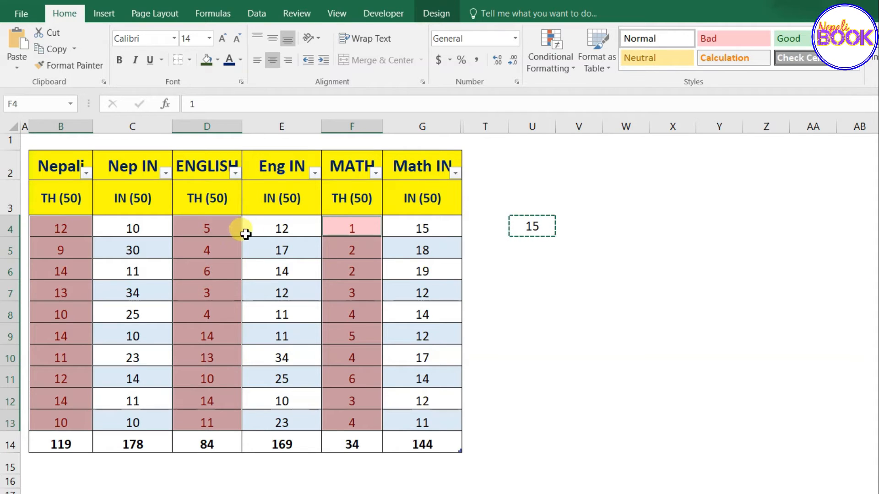
{"action": "left_click", "coordinate": [18, 70]}
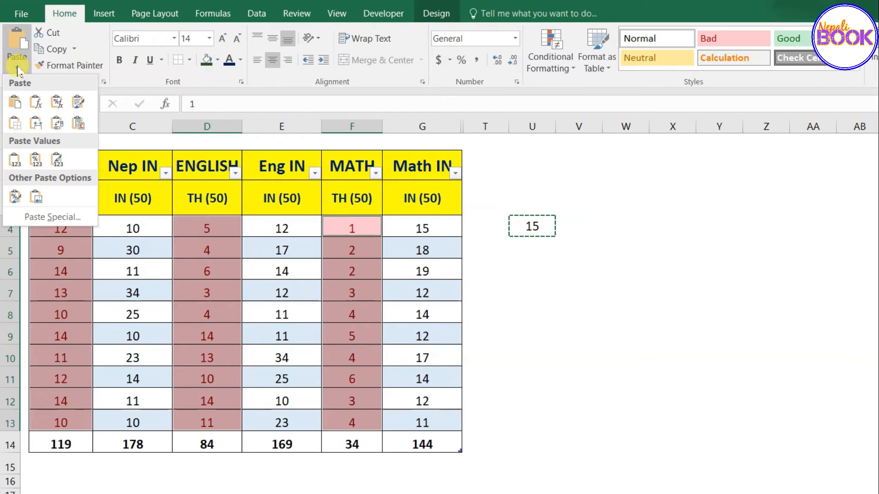
{"action": "left_click", "coordinate": [40, 218]}
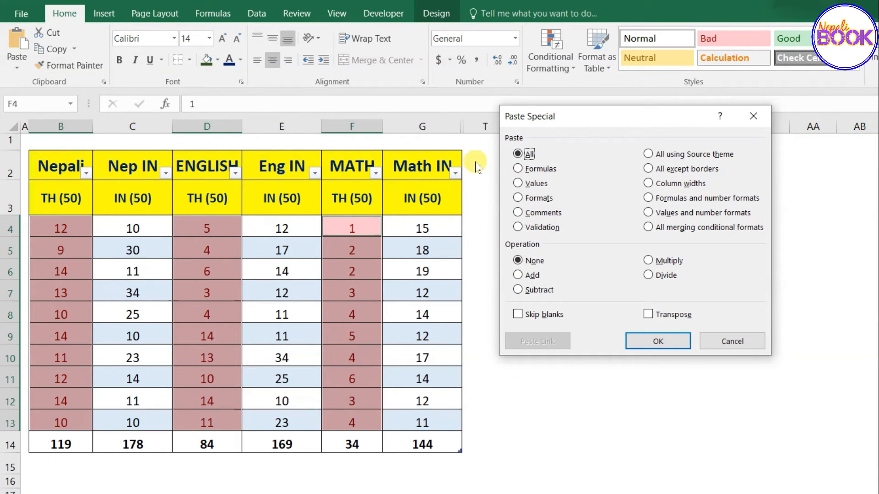
{"action": "left_click_drag", "start_coordinate": [597, 131], "coordinate": [648, 151]}
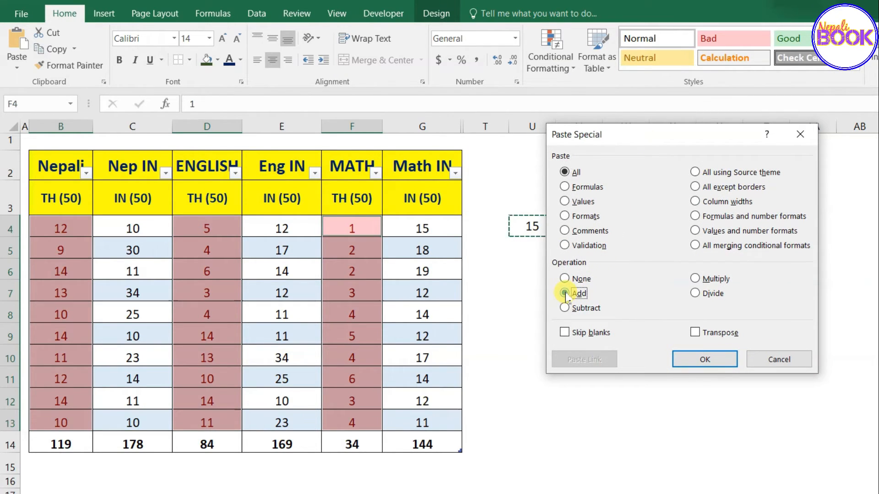
{"action": "left_click", "coordinate": [706, 359]}
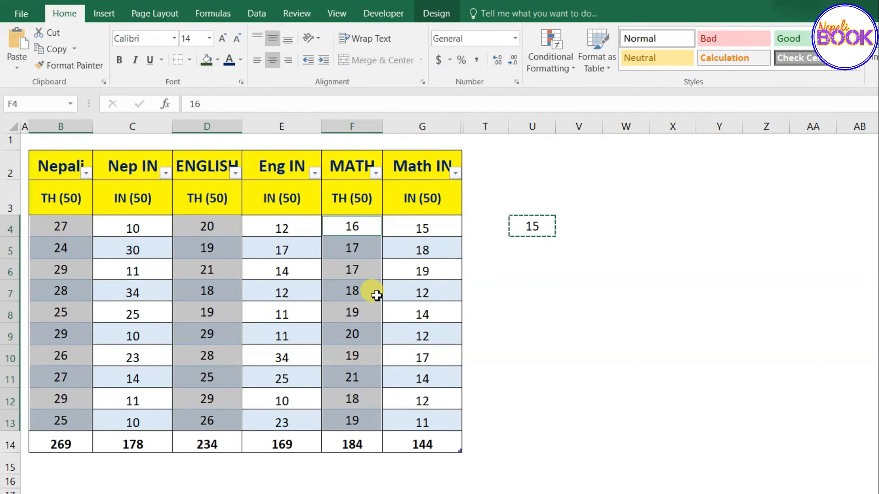
{"action": "left_click", "coordinate": [197, 270]}
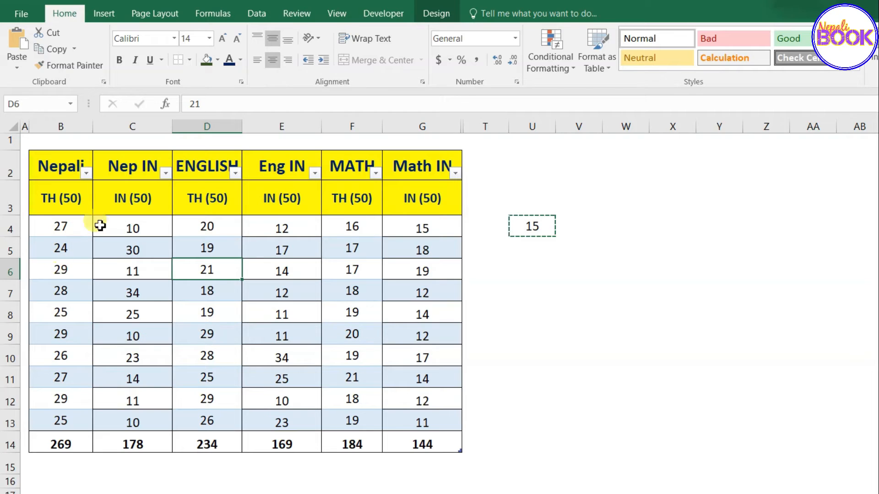
{"action": "key", "text": "ctrl+z"}
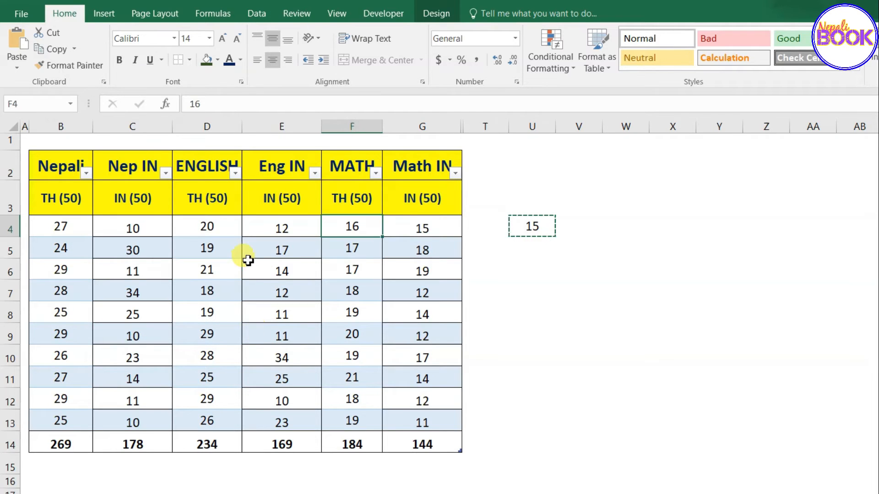
{"action": "left_click", "coordinate": [218, 230]}
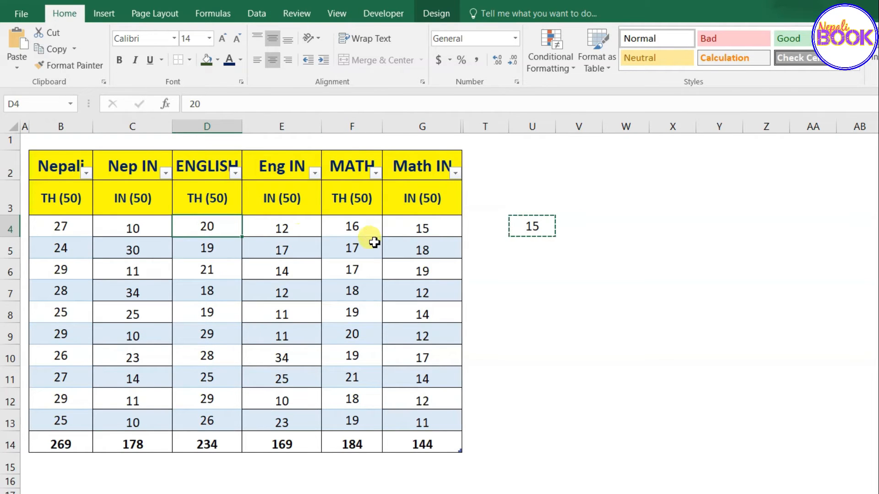
{"action": "left_click", "coordinate": [362, 230]}
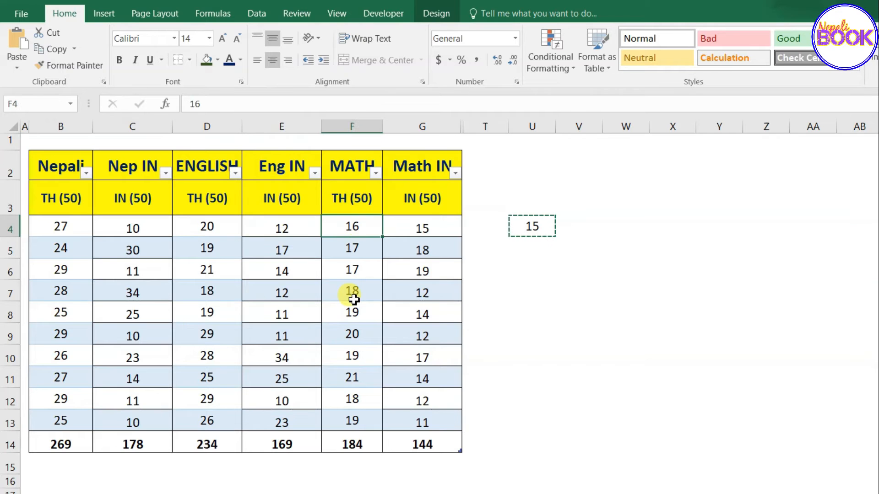
{"action": "left_click", "coordinate": [360, 256]}
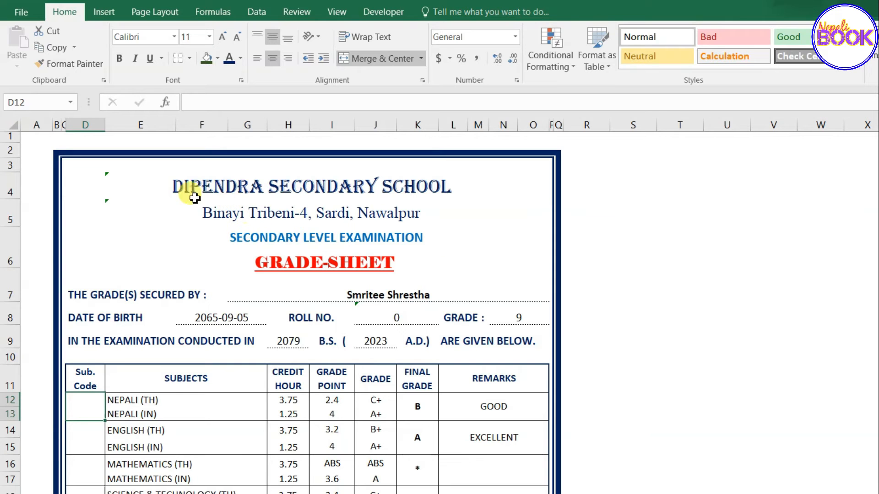
Enter 002 as the subject code for Nepali in the grade sheet's Sub. Code column.
{"action": "scroll", "coordinate": [179, 333], "scroll_direction": "down", "scroll_amount": 1}
{"action": "scroll", "coordinate": [180, 333], "scroll_direction": "down", "scroll_amount": 1}
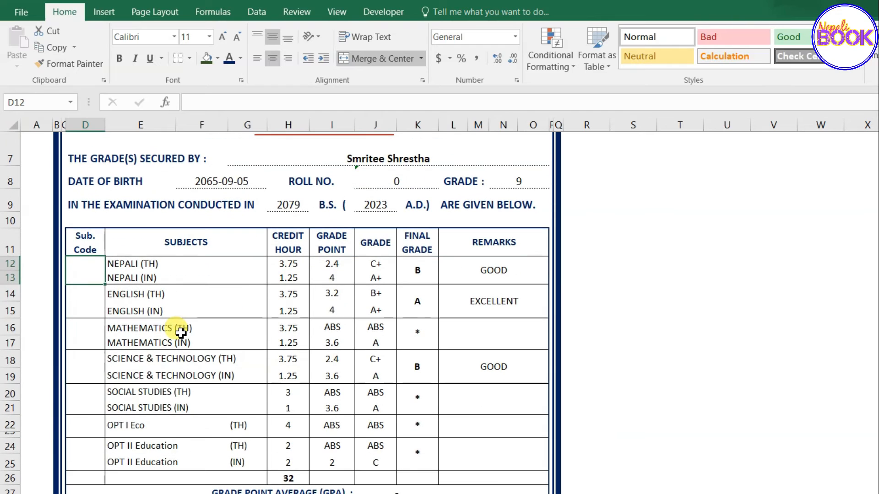
{"action": "left_click", "coordinate": [87, 243]}
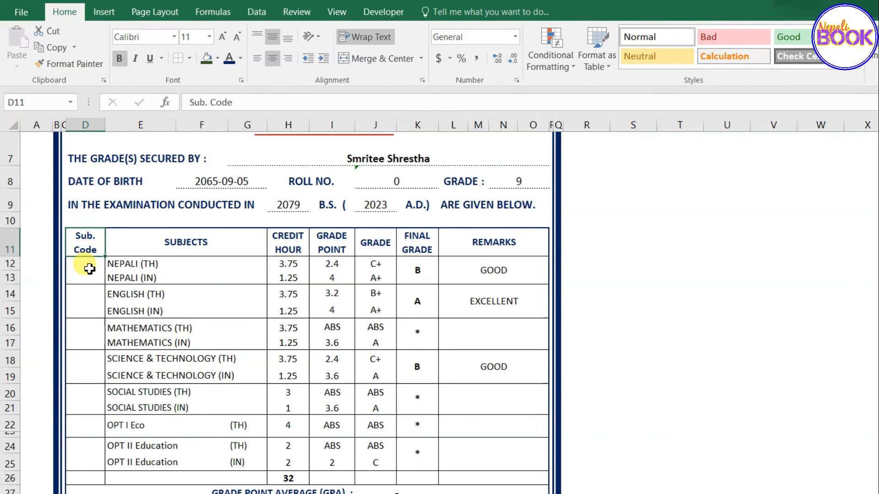
{"action": "left_click_drag", "start_coordinate": [83, 265], "coordinate": [85, 451]}
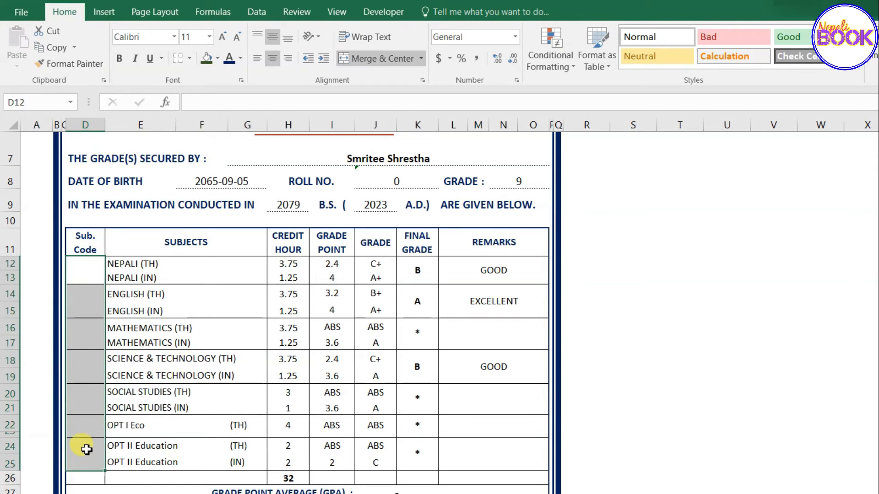
{"action": "left_click", "coordinate": [92, 393]}
{"action": "left_click", "coordinate": [86, 272]}
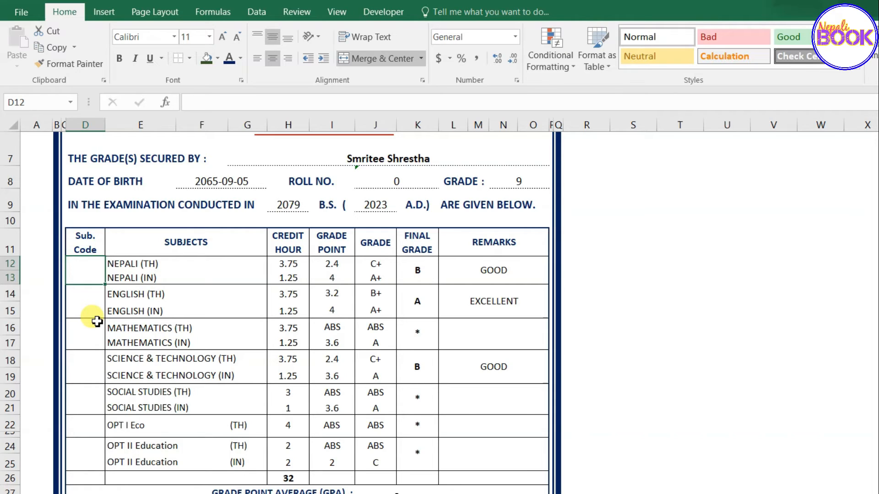
{"action": "type", "text": "00"}
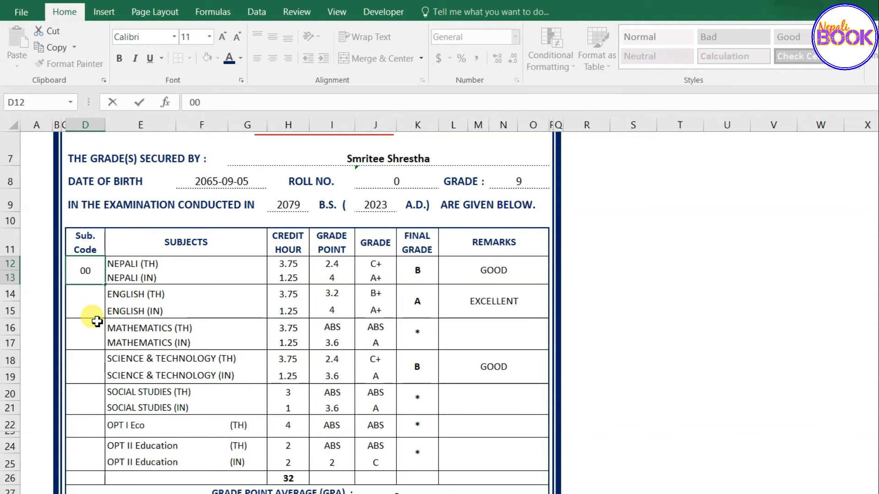
{"action": "type", "text": "2"}
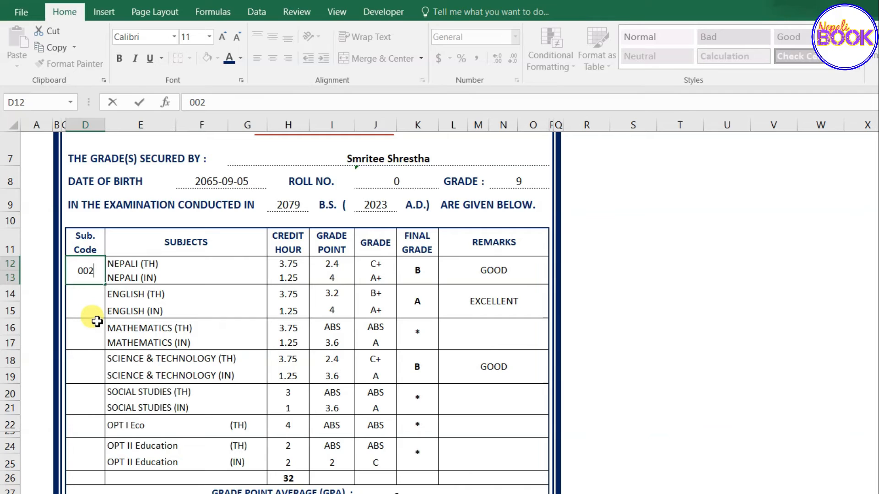
{"action": "key", "text": "Return"}
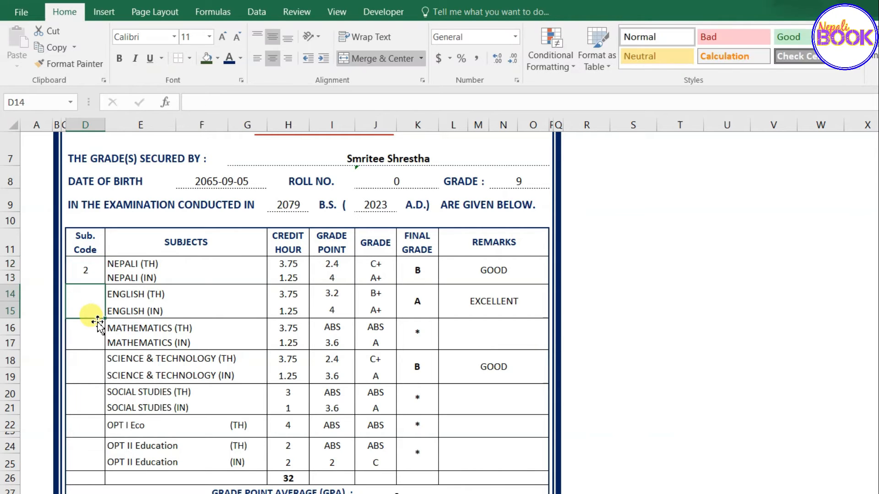
{"action": "left_click", "coordinate": [90, 277]}
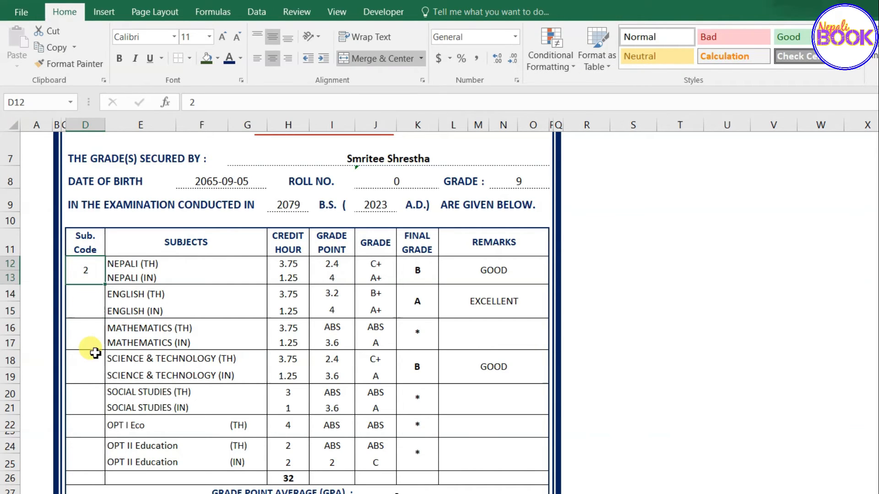
Enter 004 as the subject code for English in the grade sheet's Sub. Code column.
{"action": "left_click", "coordinate": [83, 302]}
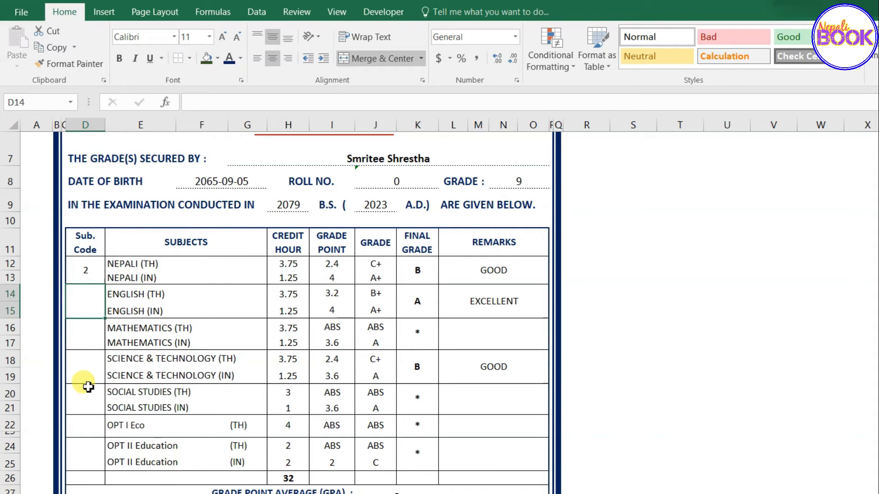
{"action": "type", "text": "004"}
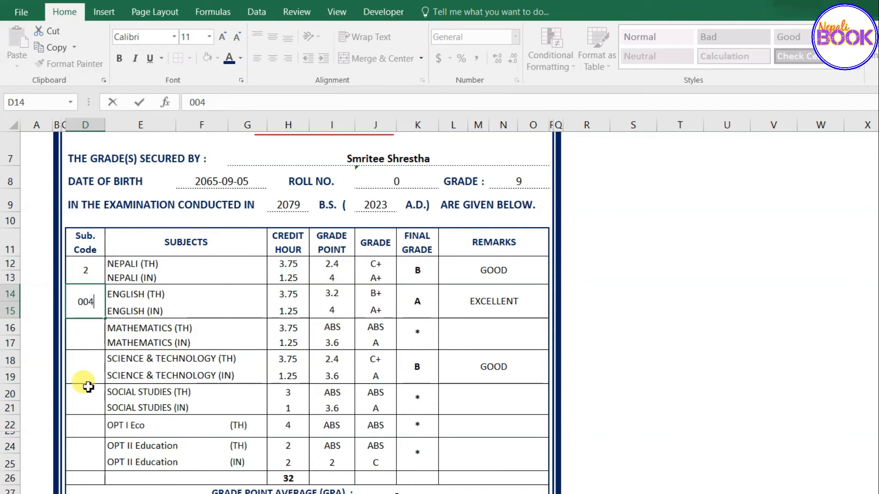
{"action": "key", "text": "Return"}
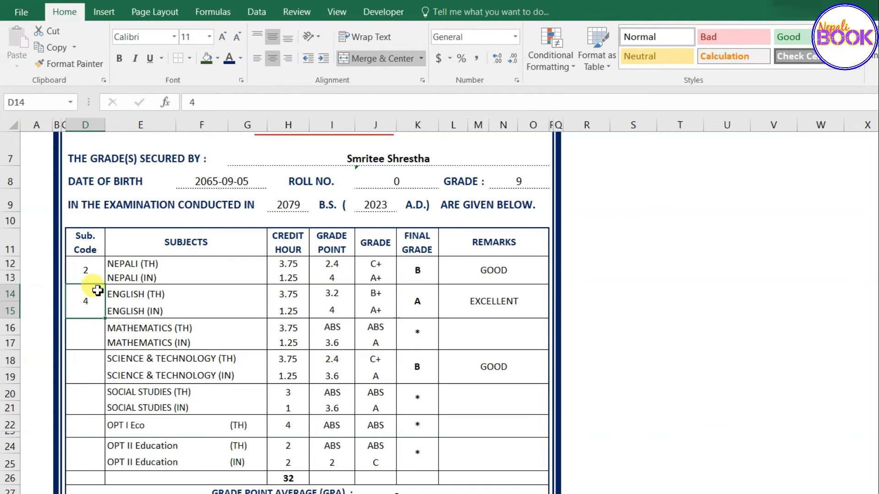
{"action": "left_click_drag", "start_coordinate": [86, 270], "coordinate": [93, 311]}
{"action": "left_click", "coordinate": [83, 336]}
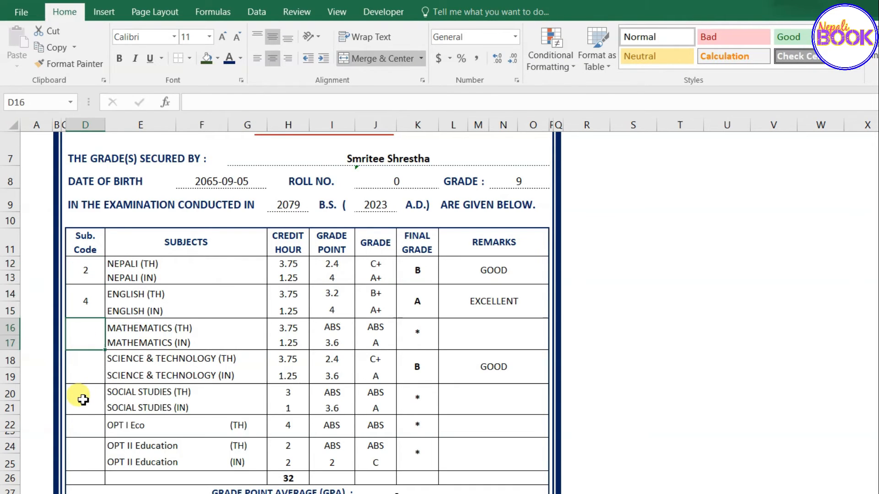
Enter 006 as the subject code for Mathematics in the grade sheet's Sub. Code column.
{"action": "type", "text": "006"}
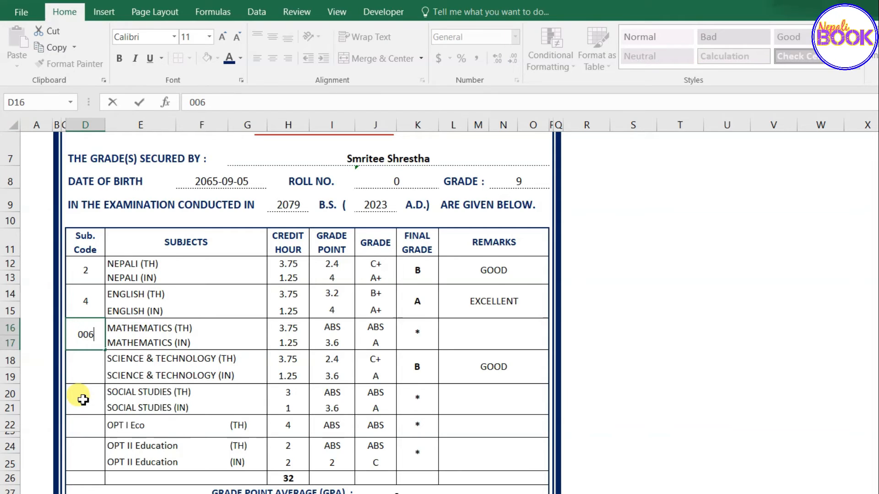
{"action": "key", "text": "Return"}
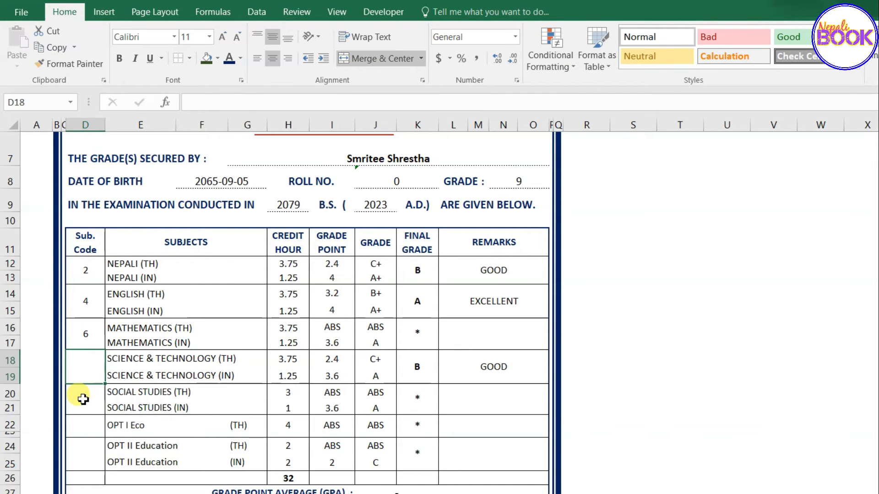
Clear the subject codes in the Sub. Code cells D12 to D25 and format those cells as Text.
{"action": "left_click_drag", "start_coordinate": [82, 276], "coordinate": [83, 439]}
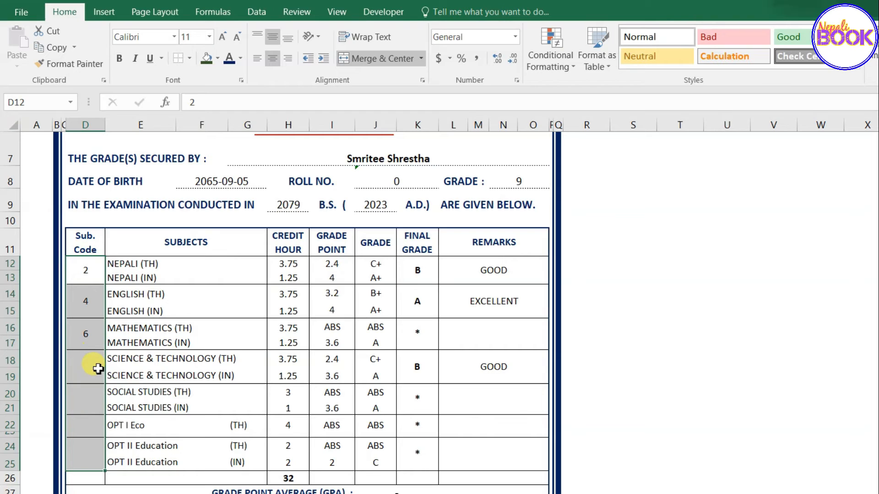
{"action": "left_click", "coordinate": [76, 273]}
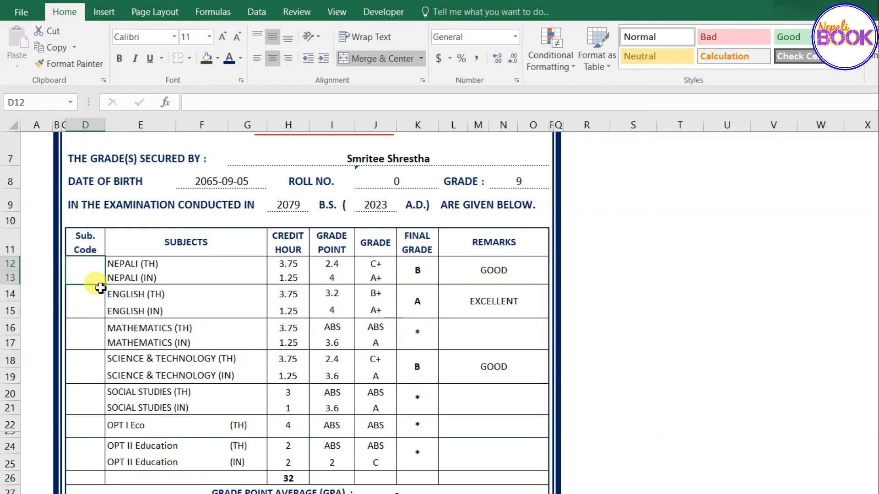
{"action": "left_click_drag", "start_coordinate": [83, 274], "coordinate": [84, 464]}
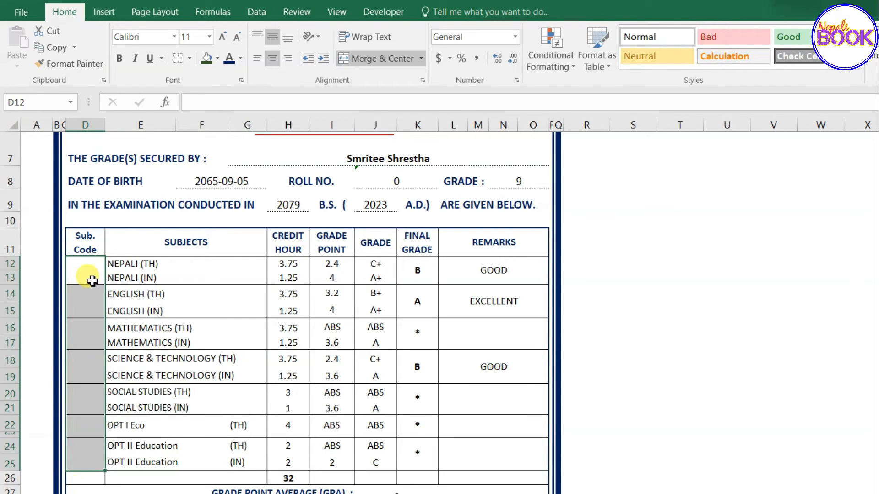
{"action": "left_click_drag", "start_coordinate": [92, 281], "coordinate": [91, 463]}
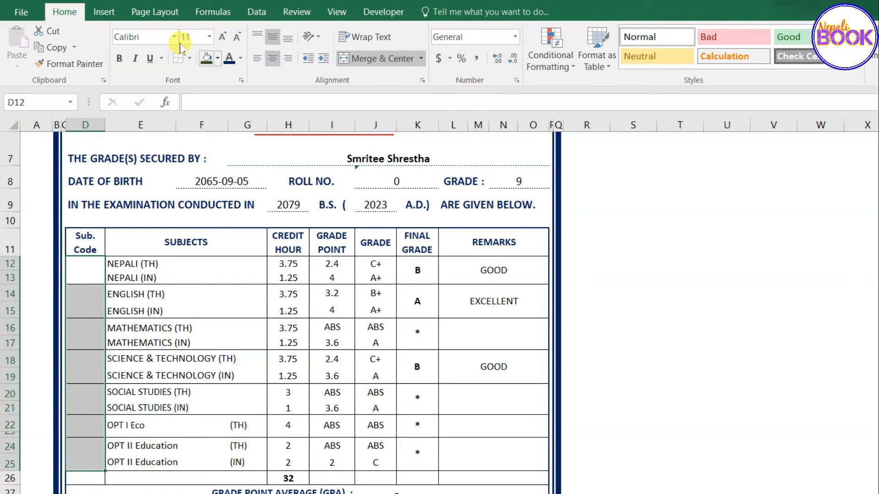
{"action": "left_click", "coordinate": [516, 37]}
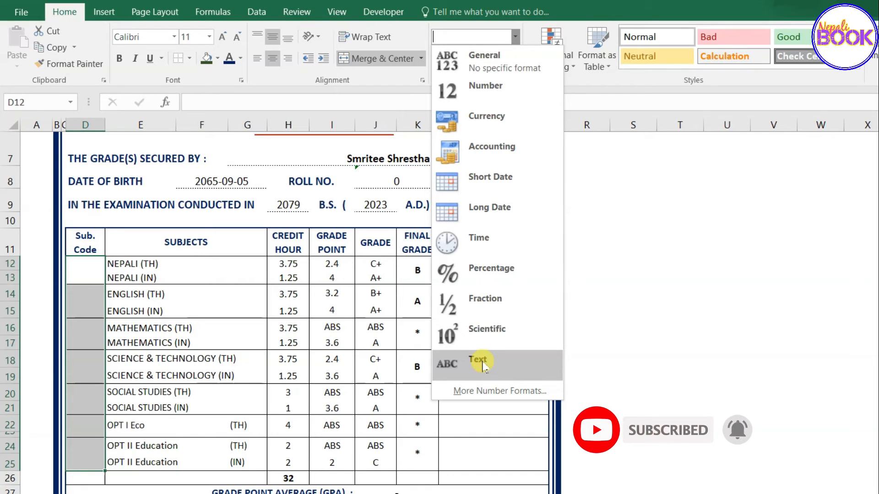
{"action": "left_click", "coordinate": [477, 362]}
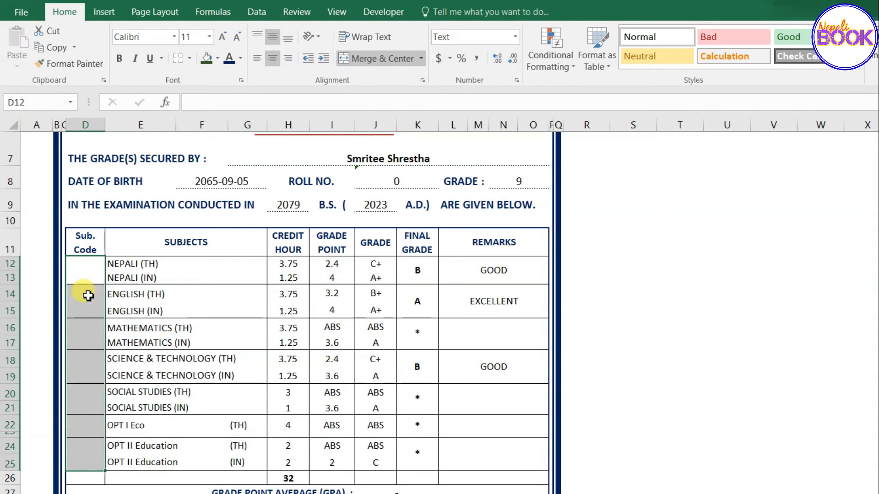
Enter the subject codes 002 for Nepali, 004 for English and 006 for Mathematics in the Text-formatted Sub. Code column.
{"action": "left_click", "coordinate": [88, 276]}
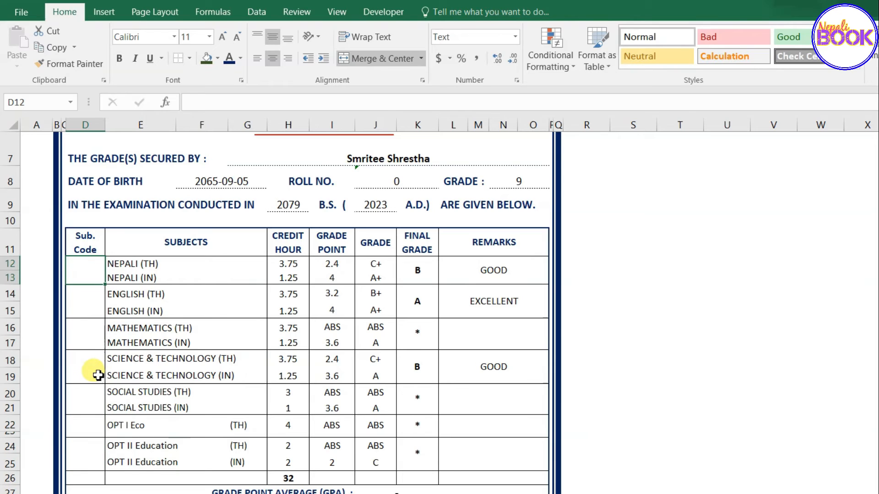
{"action": "type", "text": "002"}
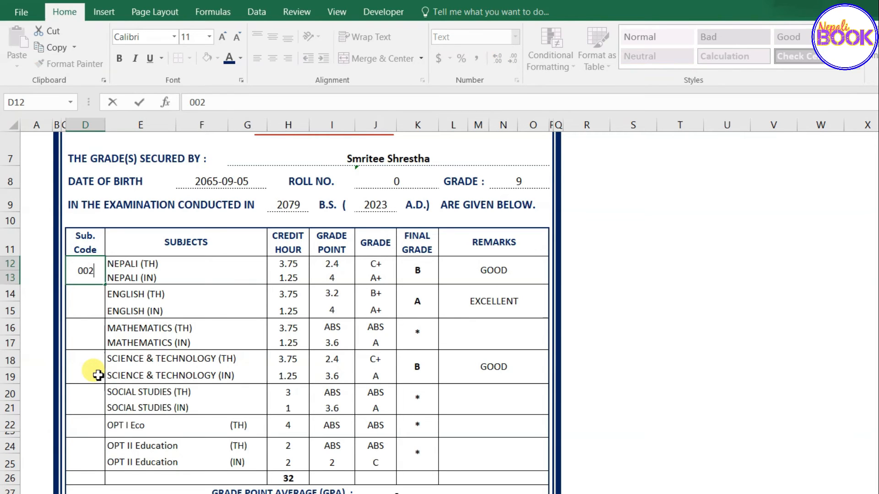
{"action": "key", "text": "Return"}
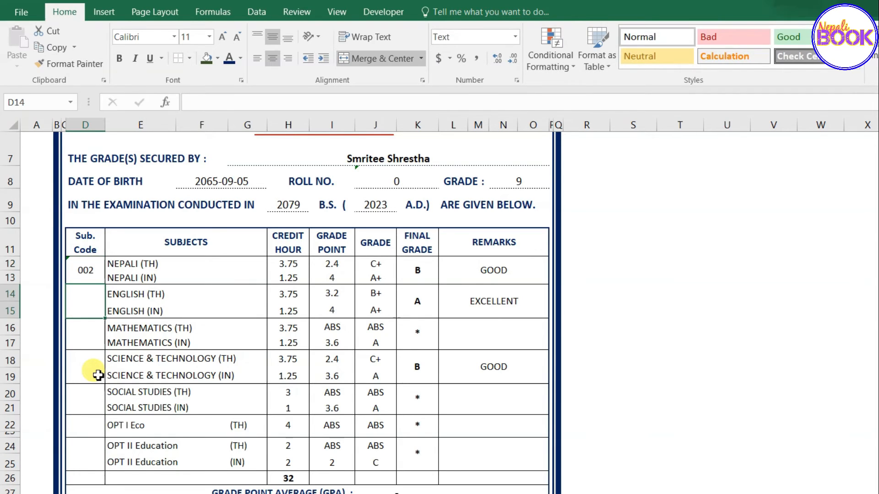
{"action": "type", "text": "00"}
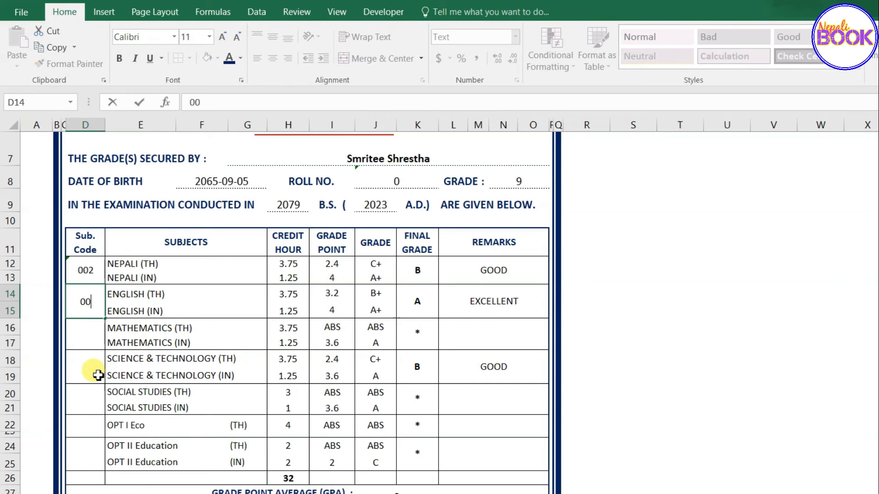
{"action": "type", "text": "4"}
{"action": "key", "text": "Return"}
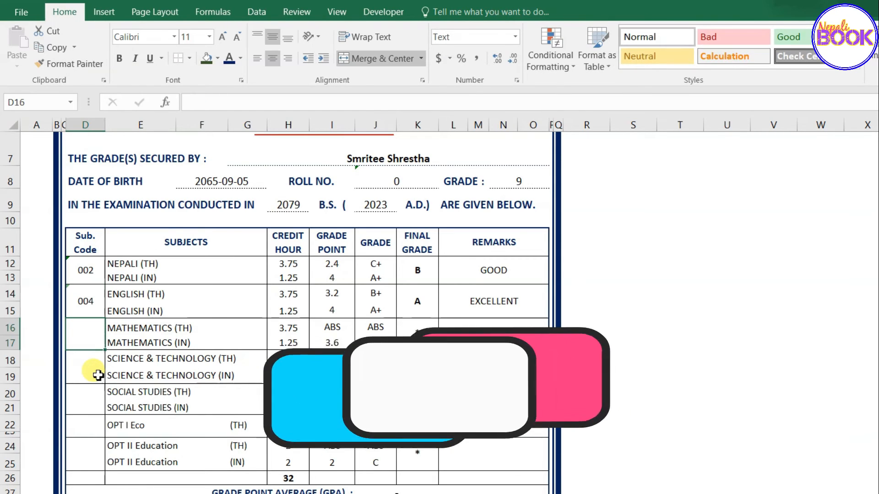
{"action": "type", "text": "006"}
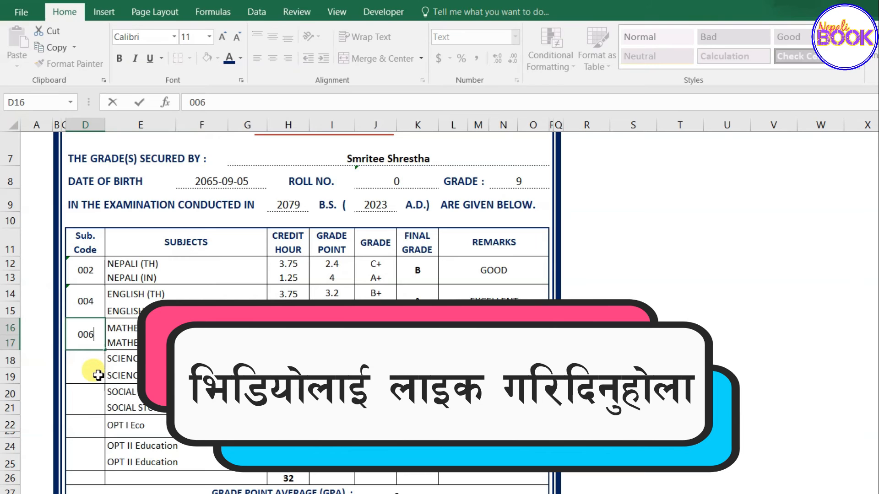
{"action": "key", "text": "Return"}
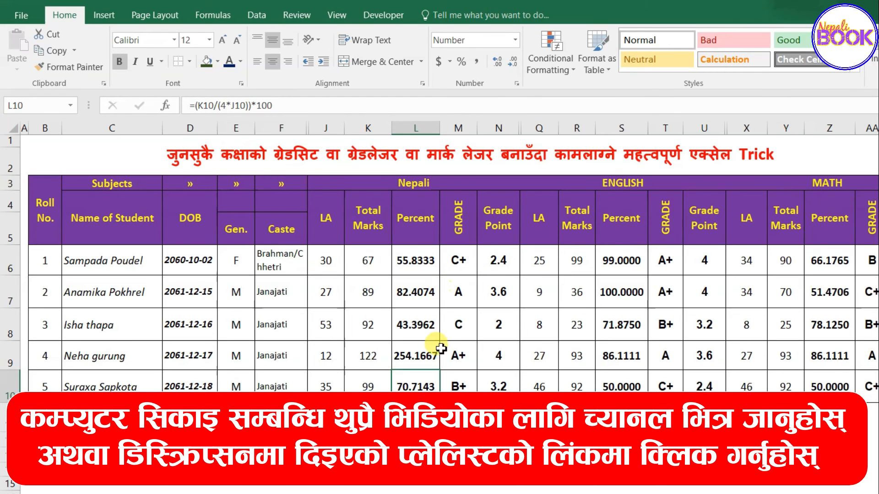
Reduce the Nepali, English and Math Percent values in rows 6 to 10 to two decimal places.
{"action": "left_click_drag", "start_coordinate": [408, 260], "coordinate": [415, 387]}
{"action": "left_click_drag", "start_coordinate": [415, 261], "coordinate": [413, 388]}
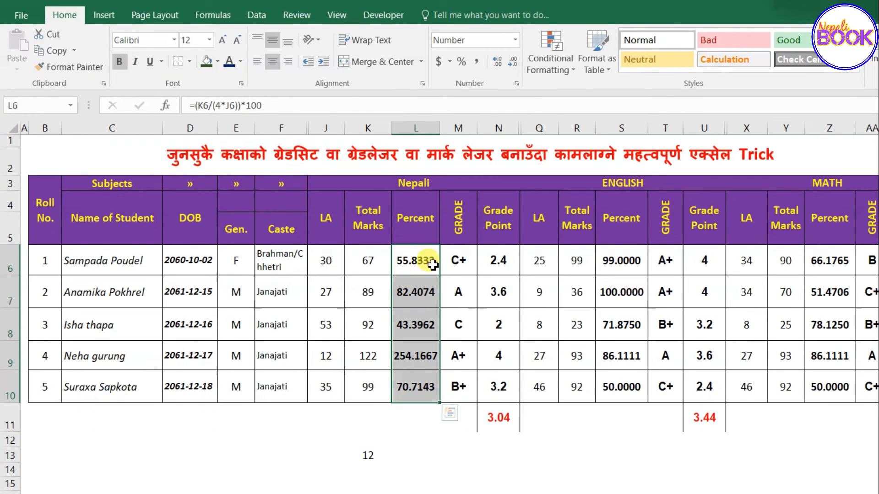
{"action": "left_click_drag", "start_coordinate": [418, 261], "coordinate": [419, 385]}
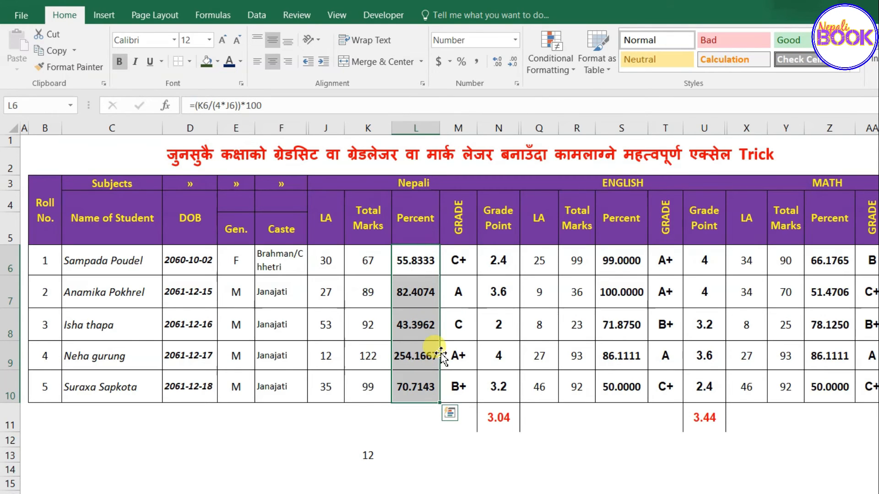
{"action": "left_click", "coordinate": [425, 346]}
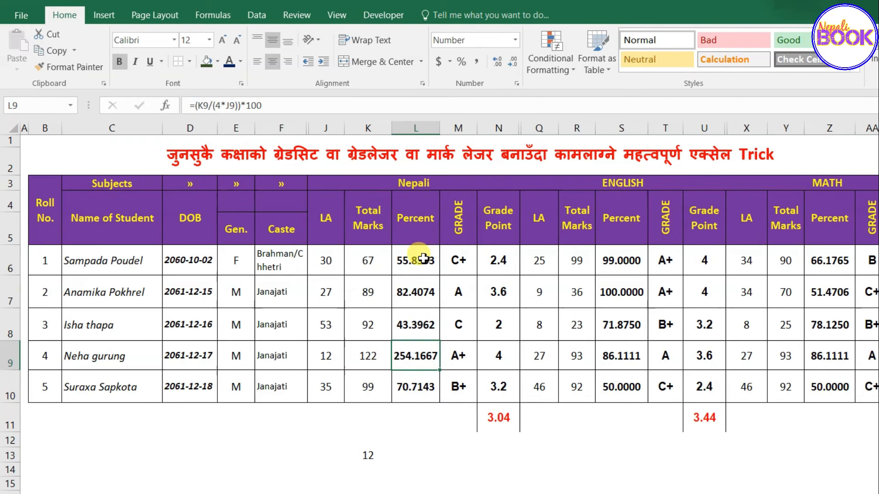
{"action": "left_click_drag", "start_coordinate": [423, 259], "coordinate": [420, 395]}
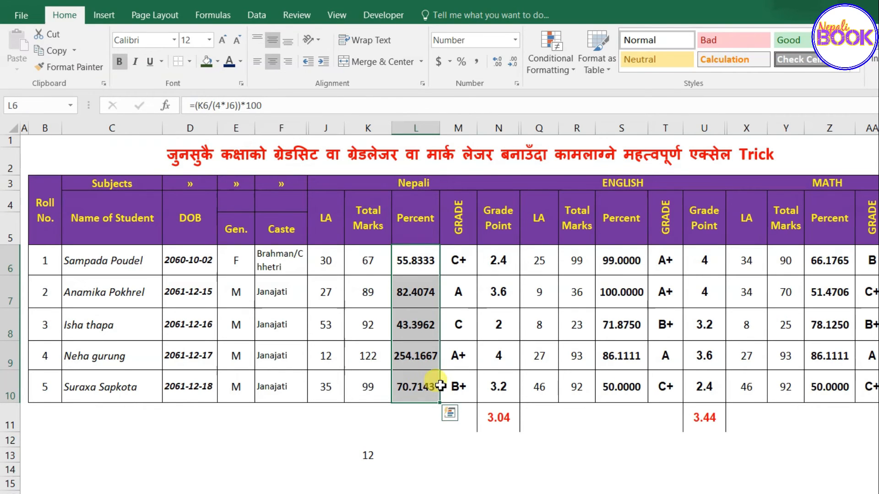
{"action": "left_click_drag", "start_coordinate": [637, 274], "coordinate": [640, 379]}
{"action": "left_click_drag", "start_coordinate": [842, 259], "coordinate": [836, 388]}
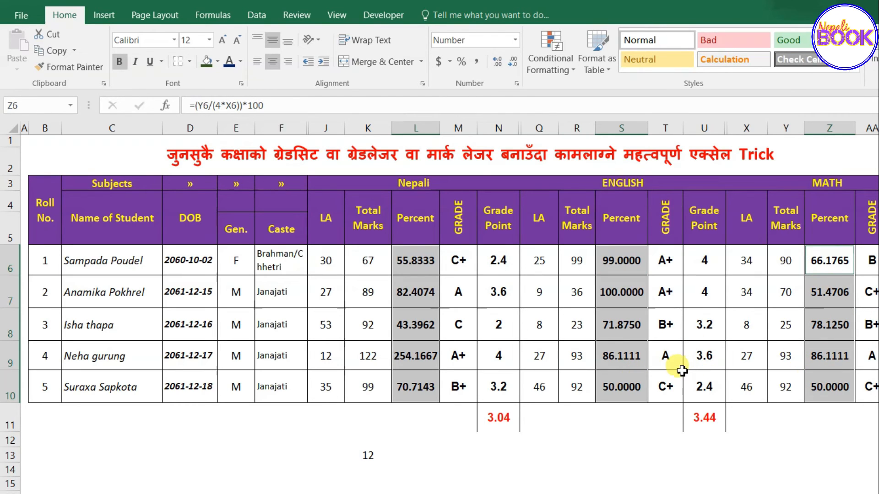
{"action": "left_click", "coordinate": [514, 63]}
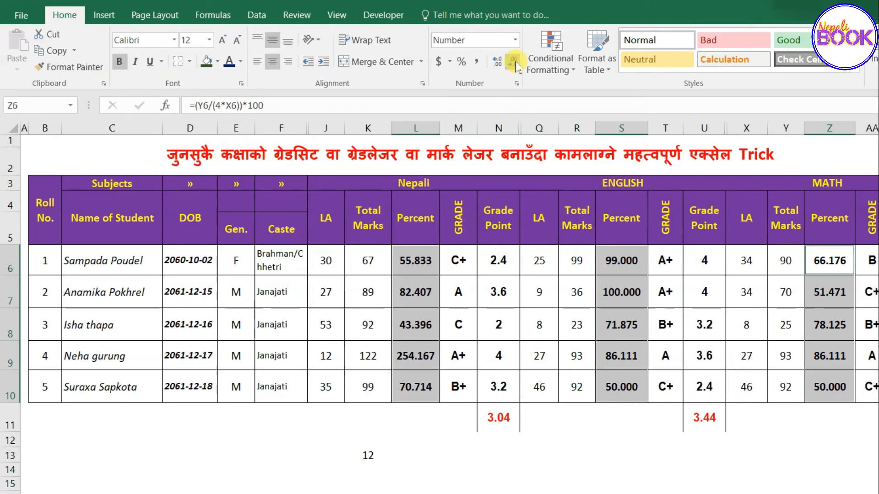
{"action": "left_click", "coordinate": [515, 64]}
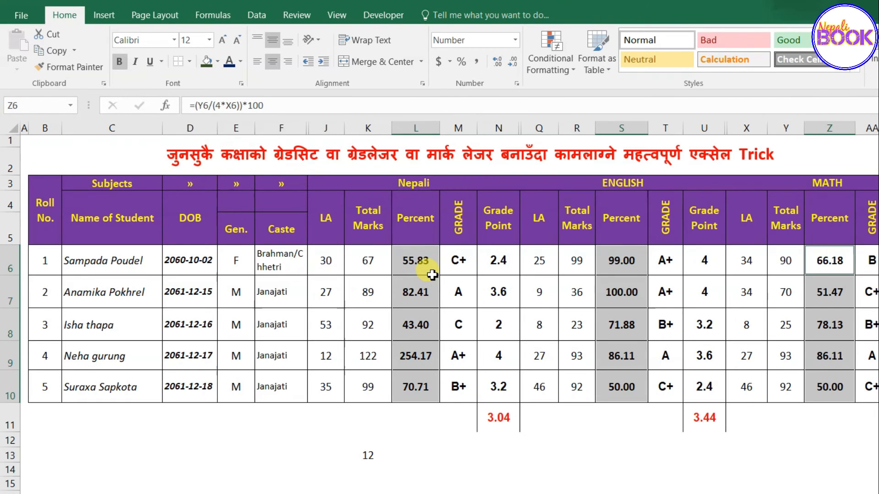
Increase the decimal places of the selected Percent values to three.
{"action": "left_click", "coordinate": [499, 64]}
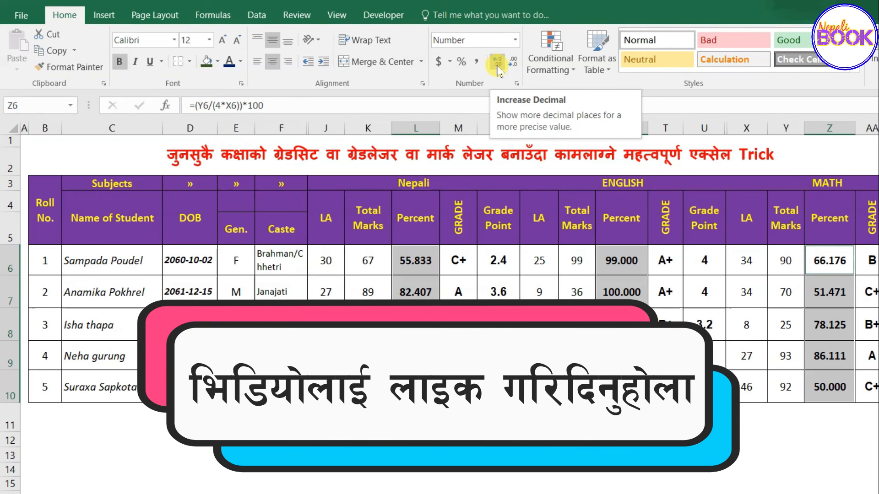
{"action": "left_click", "coordinate": [498, 68]}
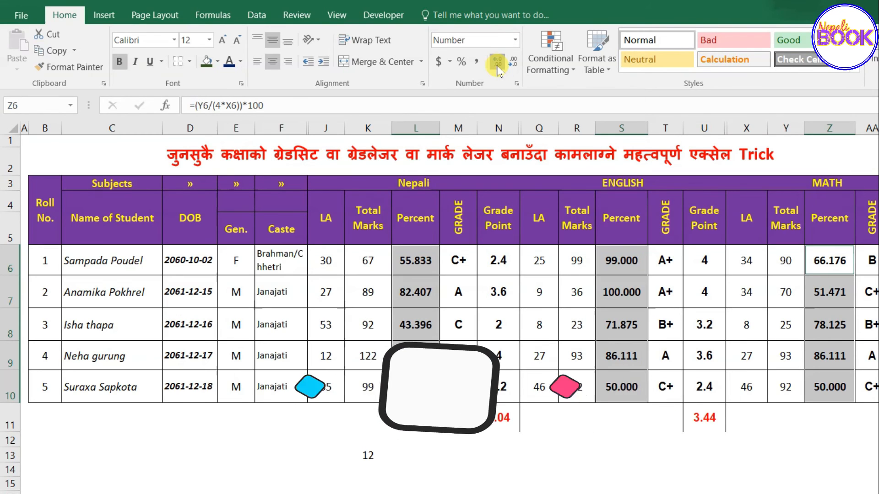
{"action": "left_click", "coordinate": [498, 68]}
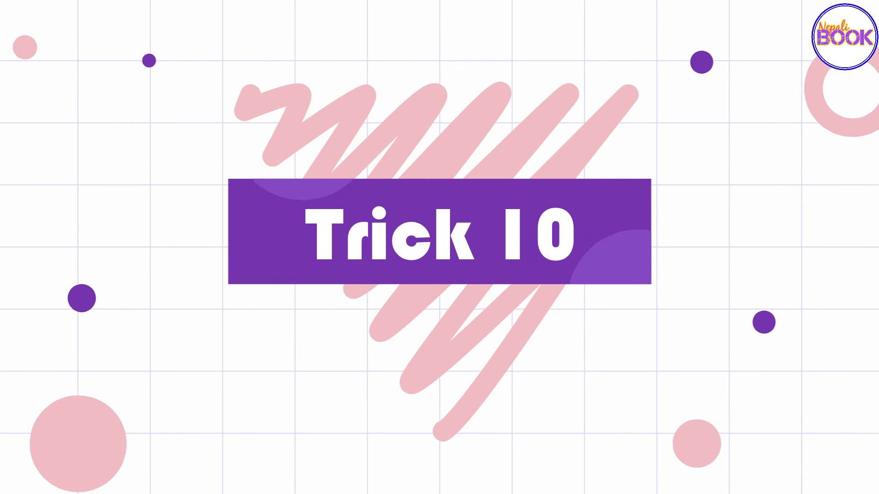
Look over the mark ledger's student rows and the empty area below the last student.
{"action": "left_click", "coordinate": [366, 372]}
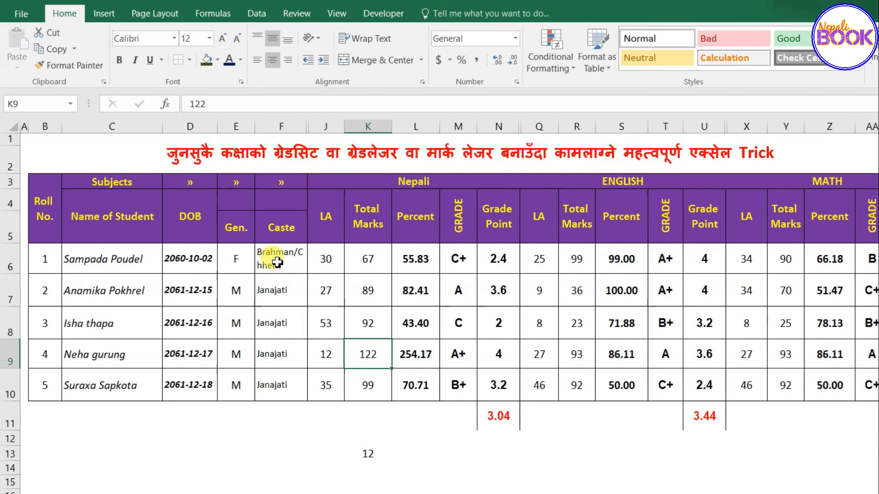
{"action": "scroll", "coordinate": [338, 356], "scroll_direction": "down", "scroll_amount": 2}
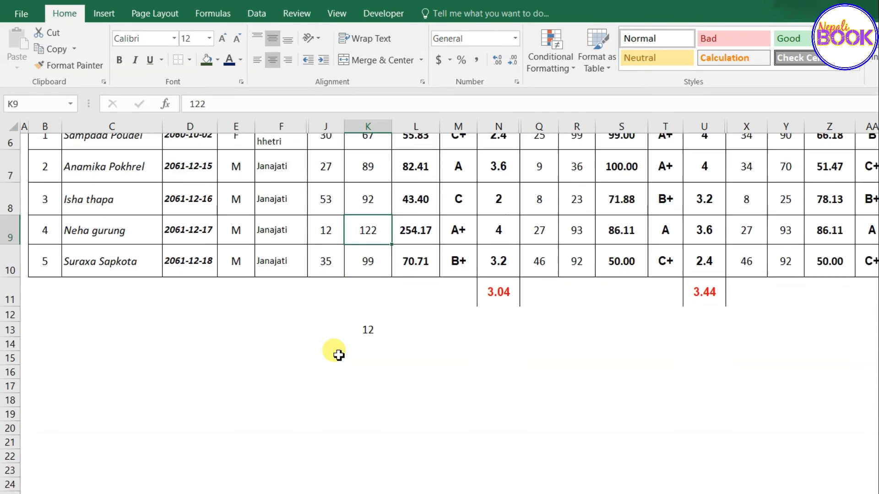
{"action": "scroll", "coordinate": [339, 356], "scroll_direction": "up", "scroll_amount": 1}
{"action": "scroll", "coordinate": [339, 356], "scroll_direction": "down", "scroll_amount": 1}
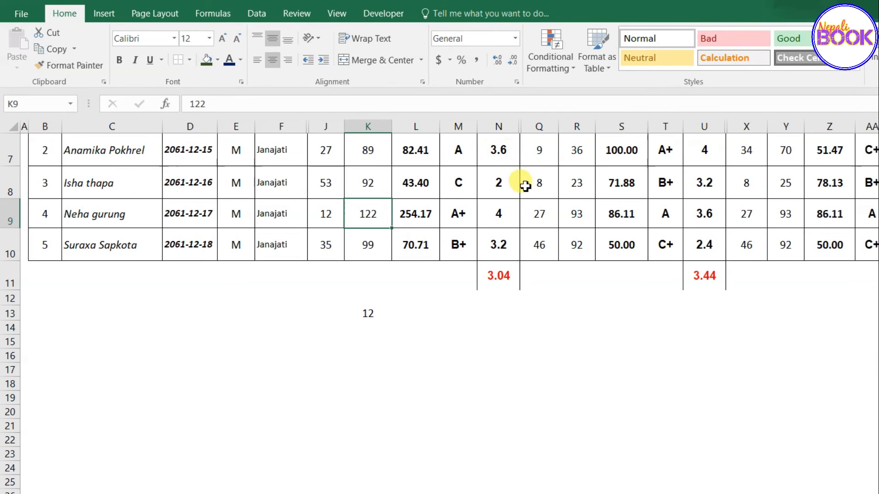
{"action": "left_click_drag", "start_coordinate": [39, 277], "coordinate": [876, 488]}
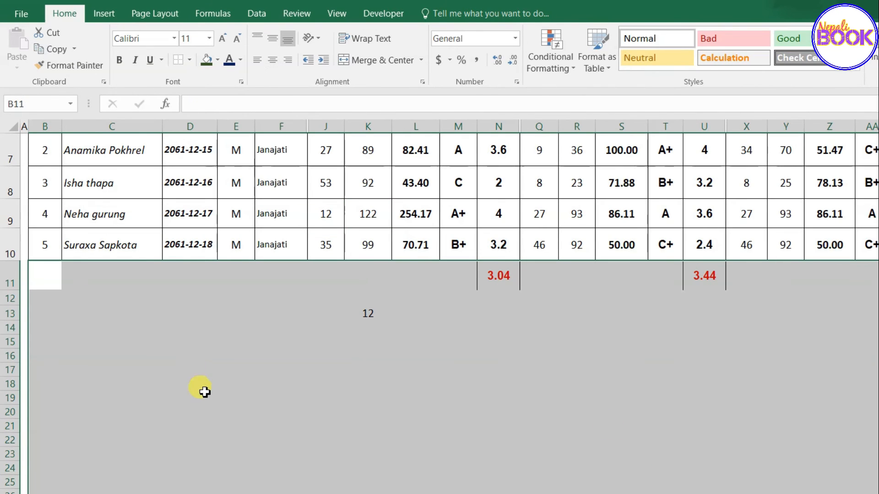
{"action": "left_click", "coordinate": [211, 412]}
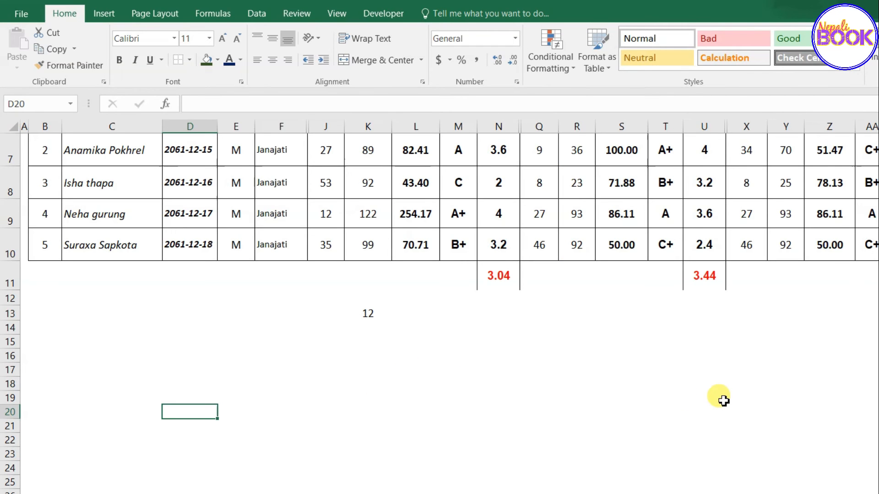
{"action": "scroll", "coordinate": [723, 401], "scroll_direction": "up", "scroll_amount": 2}
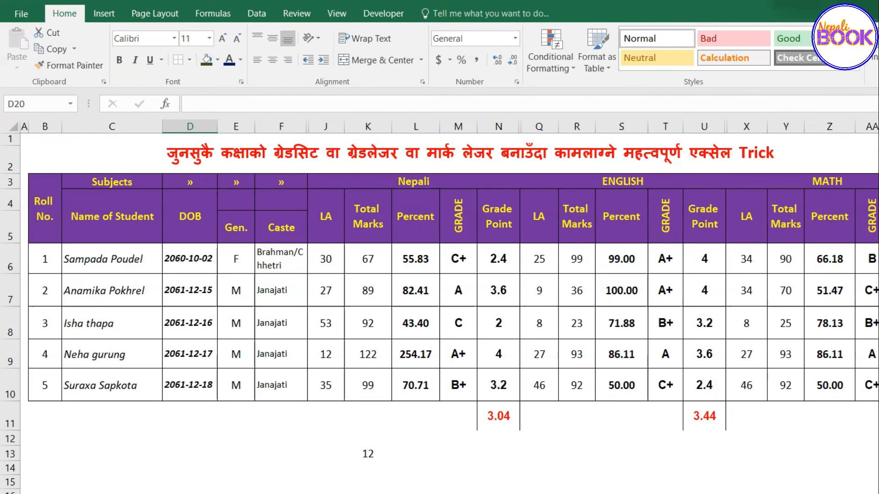
{"action": "scroll", "coordinate": [681, 289], "scroll_direction": "right", "scroll_amount": 3}
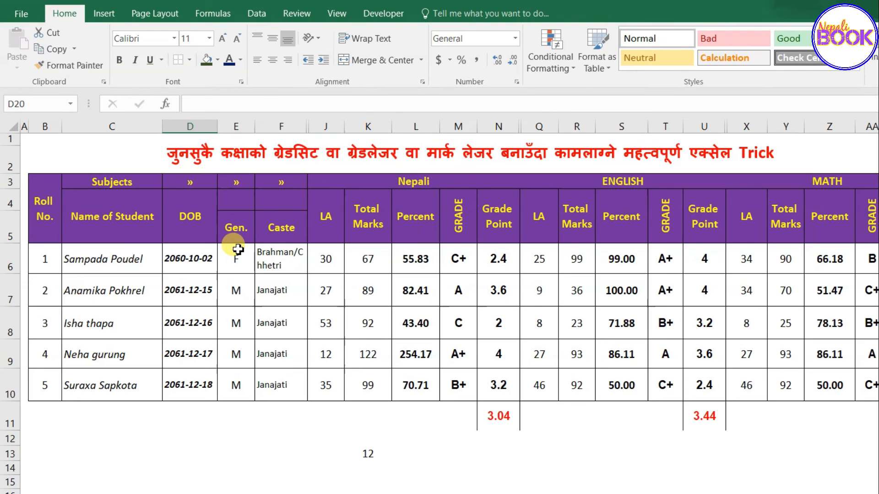
{"action": "scroll", "coordinate": [238, 249], "scroll_direction": "down", "scroll_amount": 1}
{"action": "scroll", "coordinate": [238, 249], "scroll_direction": "up", "scroll_amount": 1}
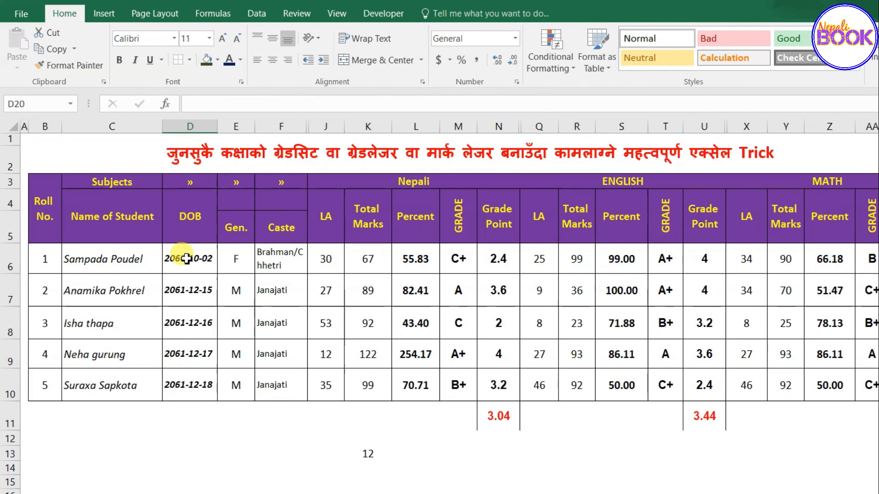
Freeze the panes at cell D6 so header rows 1 to 5 and the roll number and student name columns stay fixed.
{"action": "left_click", "coordinate": [187, 258]}
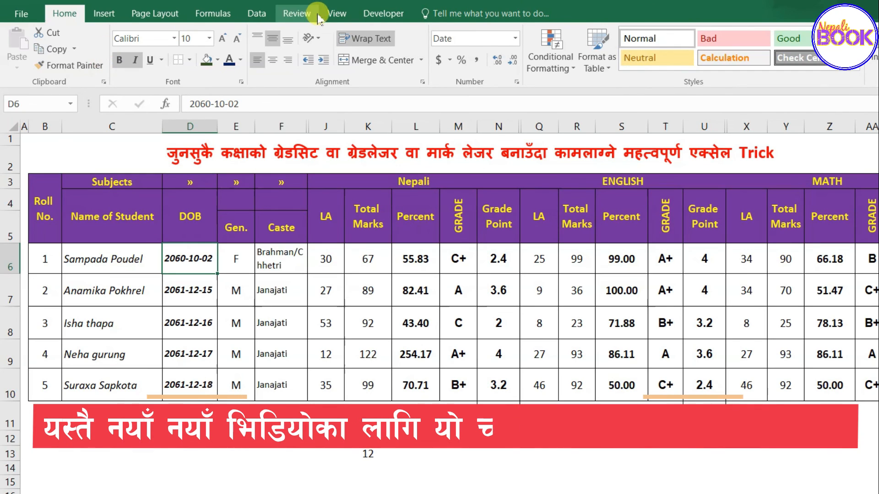
{"action": "left_click", "coordinate": [338, 15]}
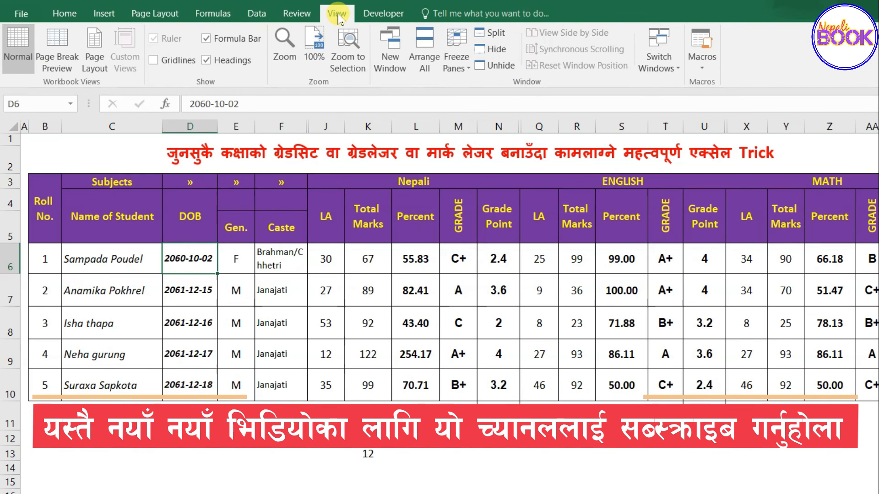
{"action": "left_click", "coordinate": [459, 72]}
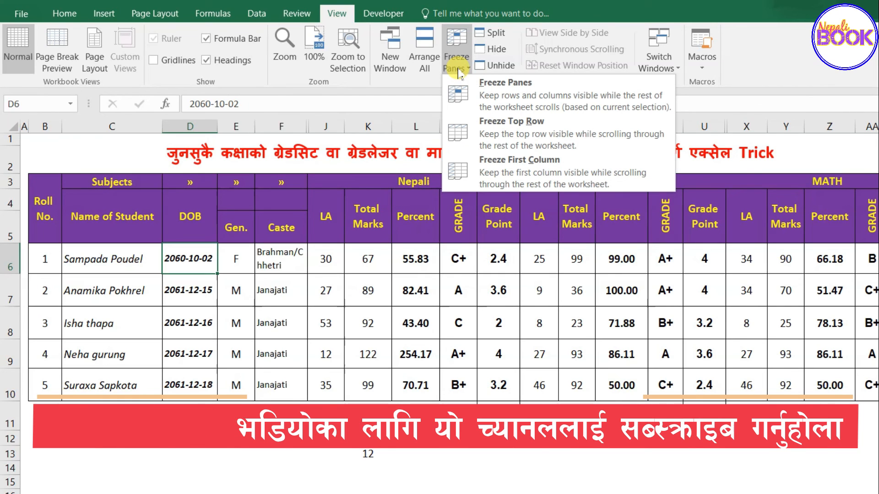
{"action": "left_click", "coordinate": [526, 97]}
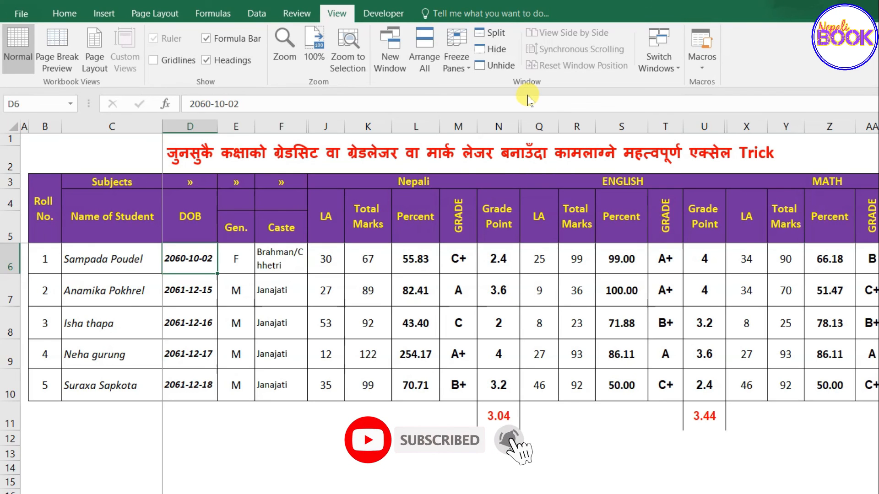
Check the frozen header rows and student name column while viewing the rows below and the GPA and RANK columns, and return to D6.
{"action": "left_click", "coordinate": [284, 290]}
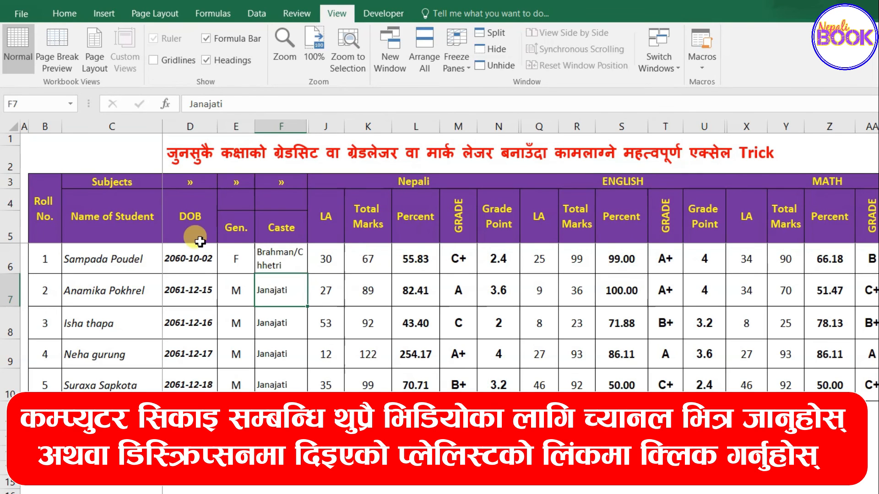
{"action": "scroll", "coordinate": [270, 264], "scroll_direction": "down", "scroll_amount": 6}
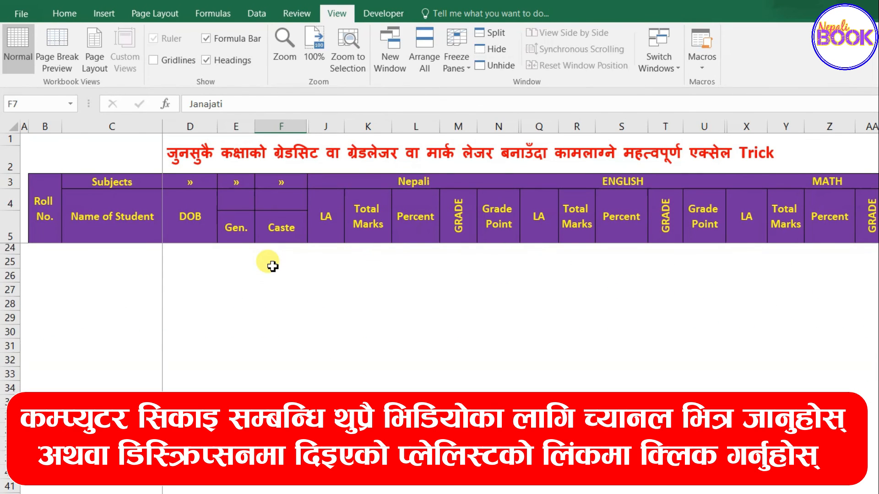
{"action": "scroll", "coordinate": [273, 267], "scroll_direction": "down", "scroll_amount": 4}
{"action": "scroll", "coordinate": [273, 266], "scroll_direction": "up", "scroll_amount": 10}
{"action": "scroll", "coordinate": [273, 266], "scroll_direction": "down", "scroll_amount": 4}
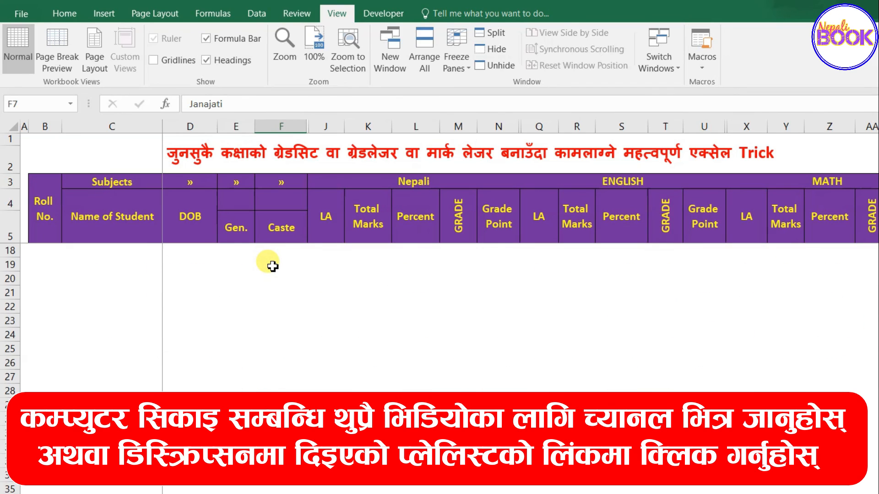
{"action": "scroll", "coordinate": [273, 266], "scroll_direction": "up", "scroll_amount": 11}
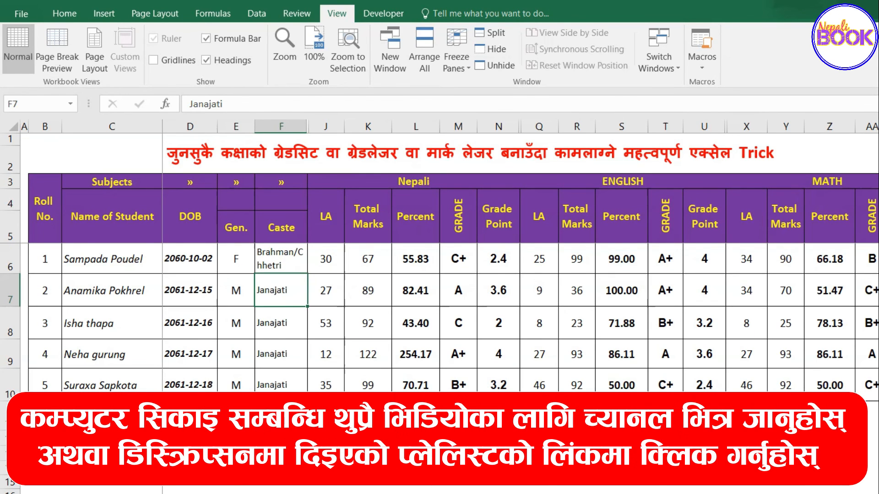
{"action": "scroll", "coordinate": [448, 284], "scroll_direction": "right", "scroll_amount": 10}
{"action": "scroll", "coordinate": [520, 257], "scroll_direction": "left", "scroll_amount": 10}
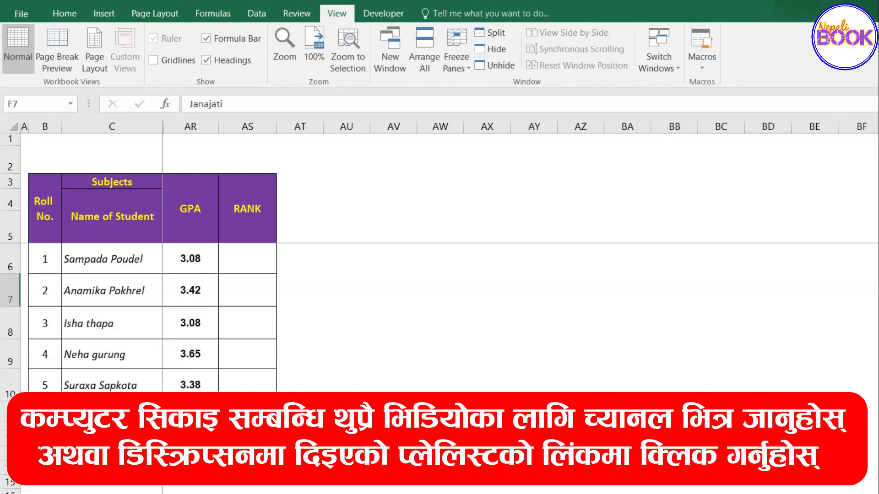
{"action": "scroll", "coordinate": [521, 284], "scroll_direction": "right", "scroll_amount": 10}
{"action": "scroll", "coordinate": [520, 284], "scroll_direction": "left", "scroll_amount": 14}
{"action": "key", "text": "ctrl+Home"}
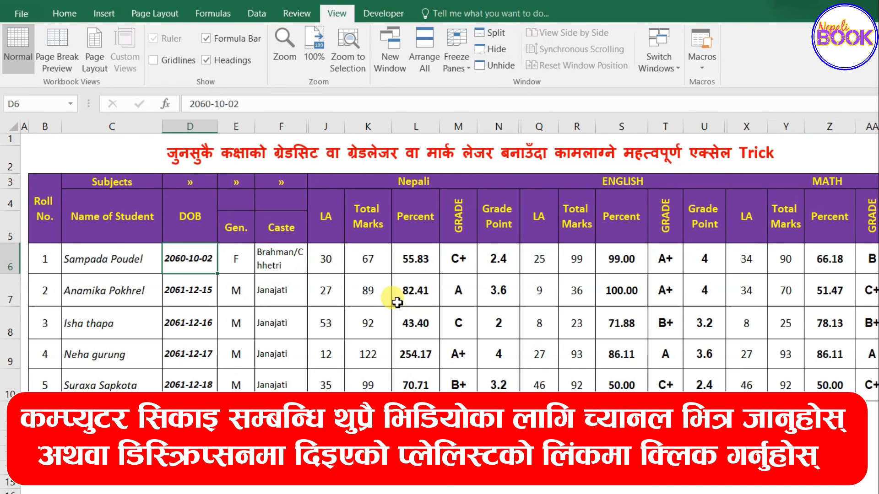